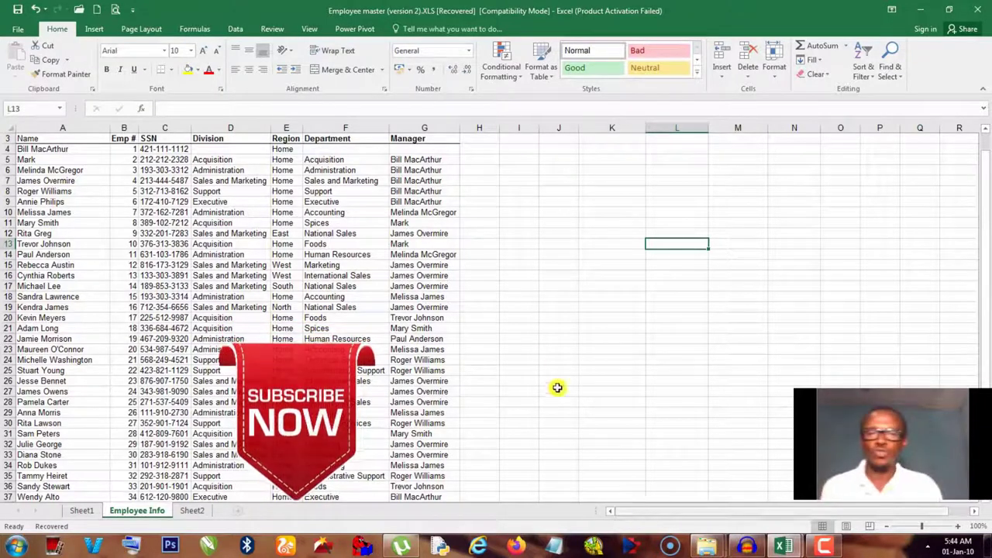
Click cells on the Employee Info sheet and drag across the worksheet area.
left_click(500, 245)
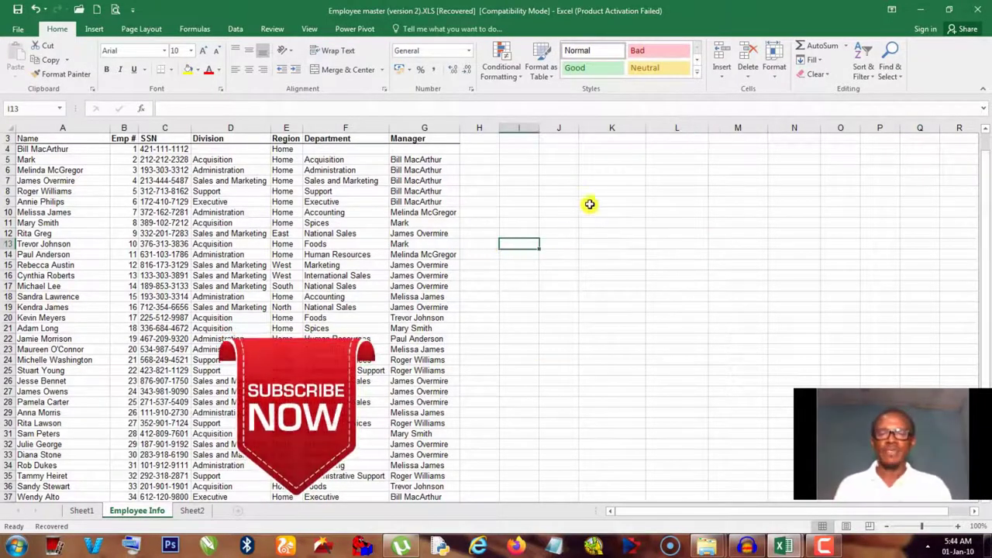
left_click(560, 195)
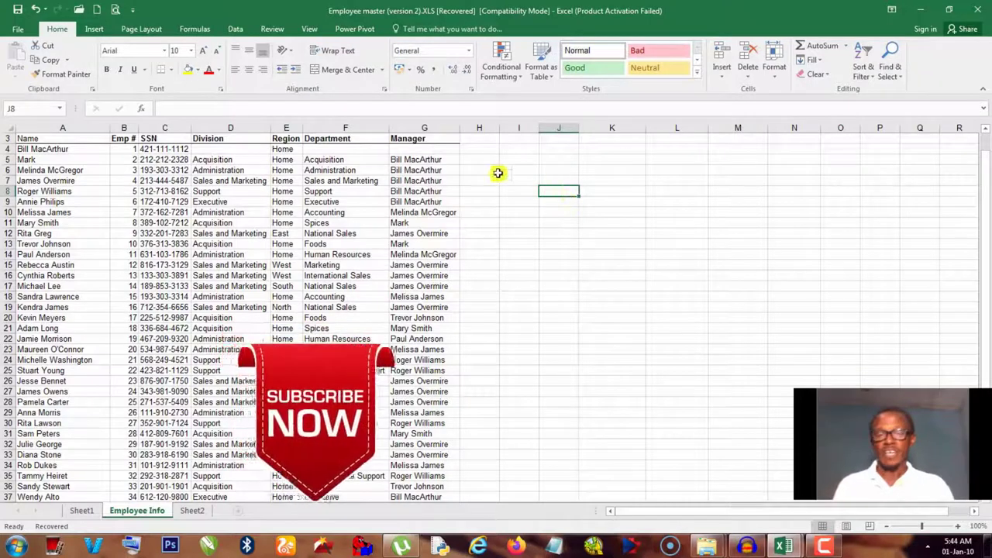
left_click(445, 151)
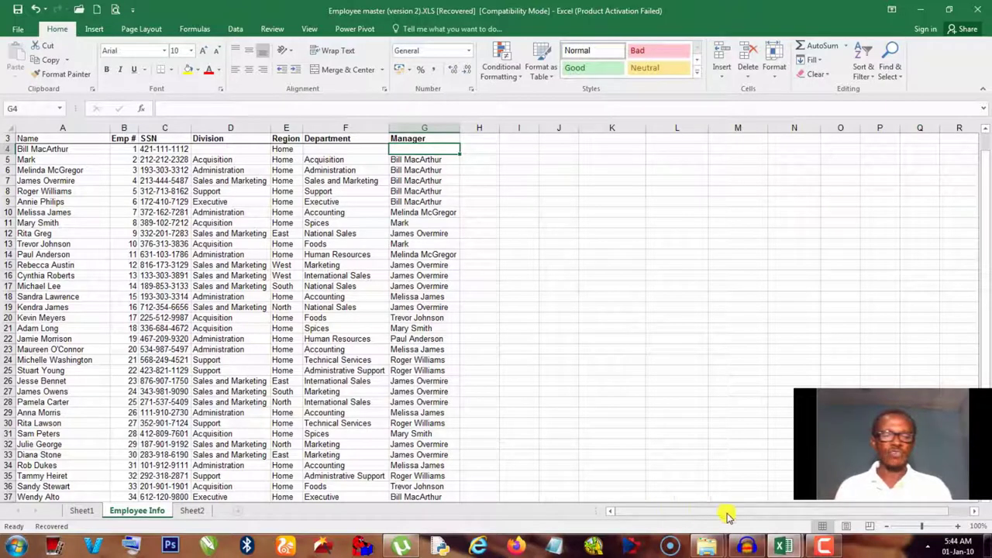
left_click_drag(727, 515, 638, 510)
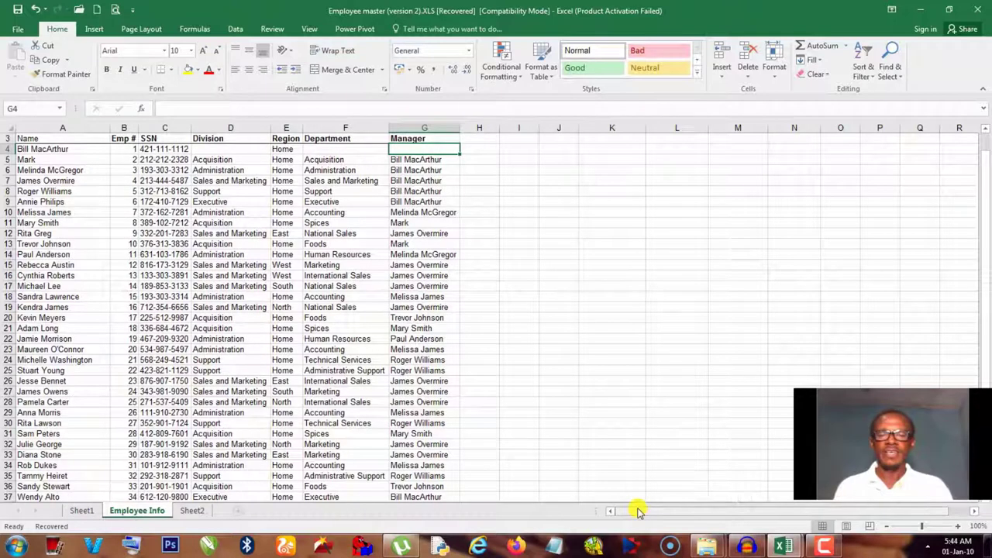
Enter the headings Name, Dept, Salary and City across cells J9 to M9.
left_click(564, 202)
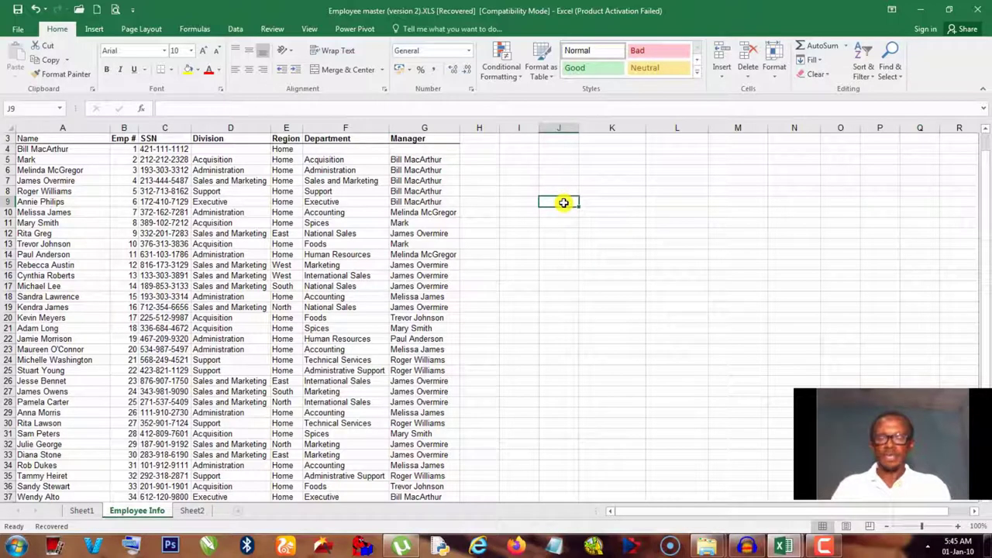
type("Nam")
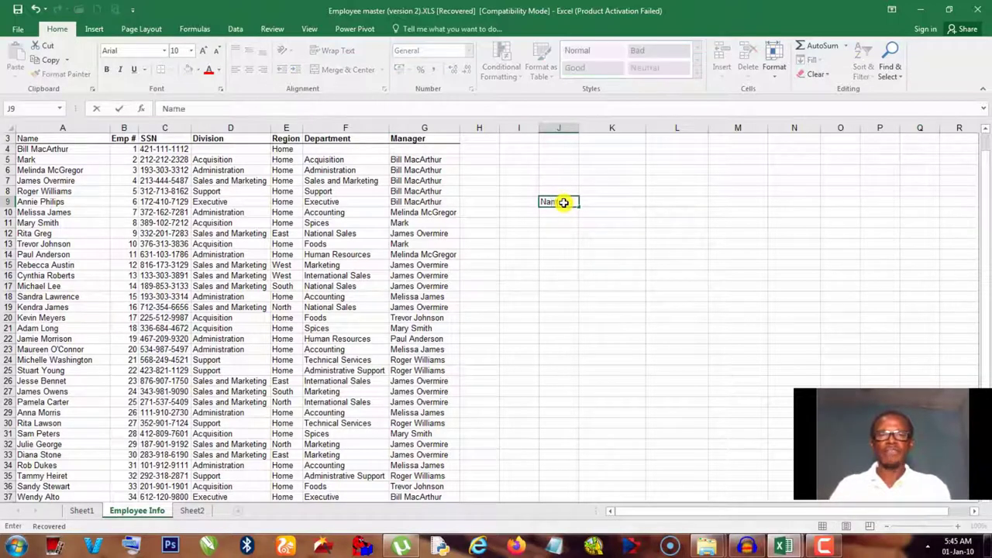
type("e")
key("Tab")
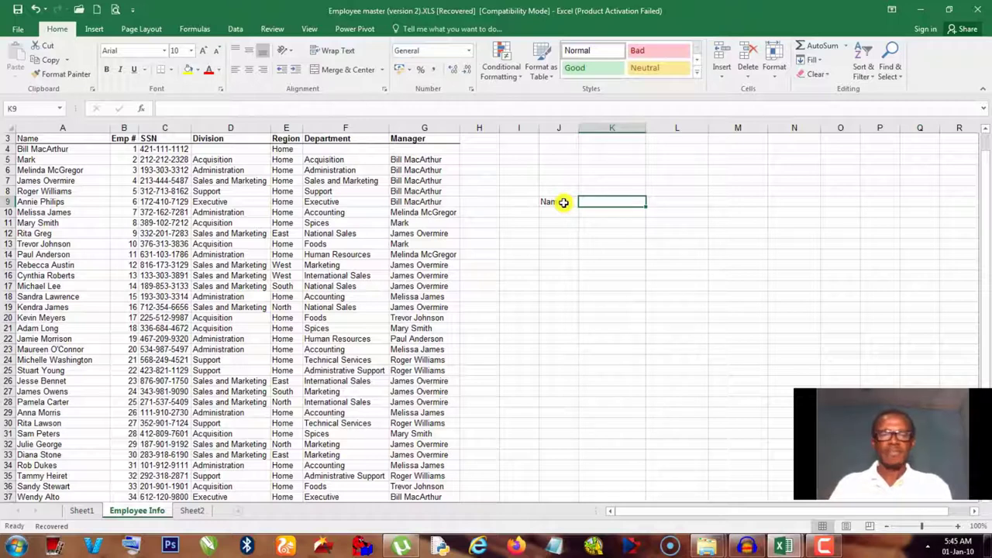
type("Dept")
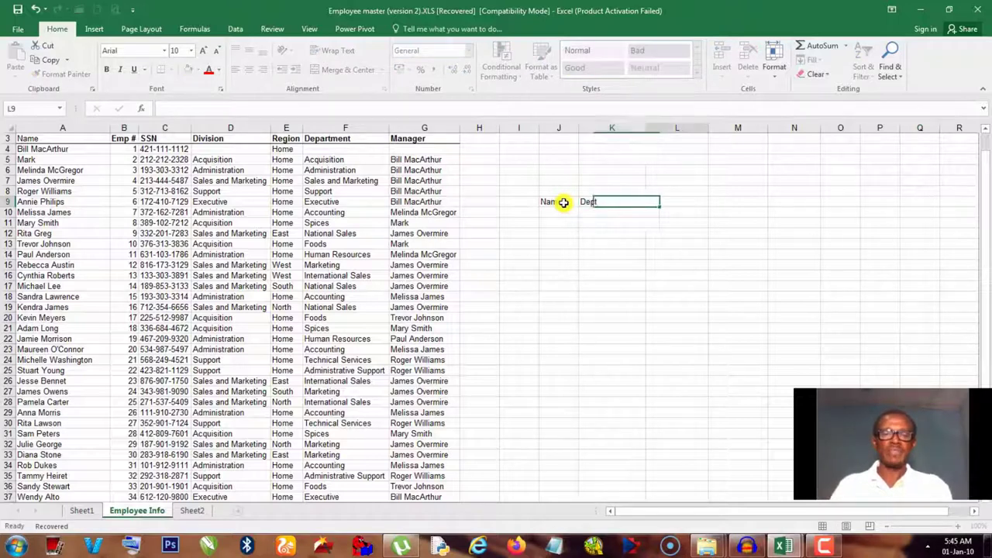
key("Tab")
type("Salary")
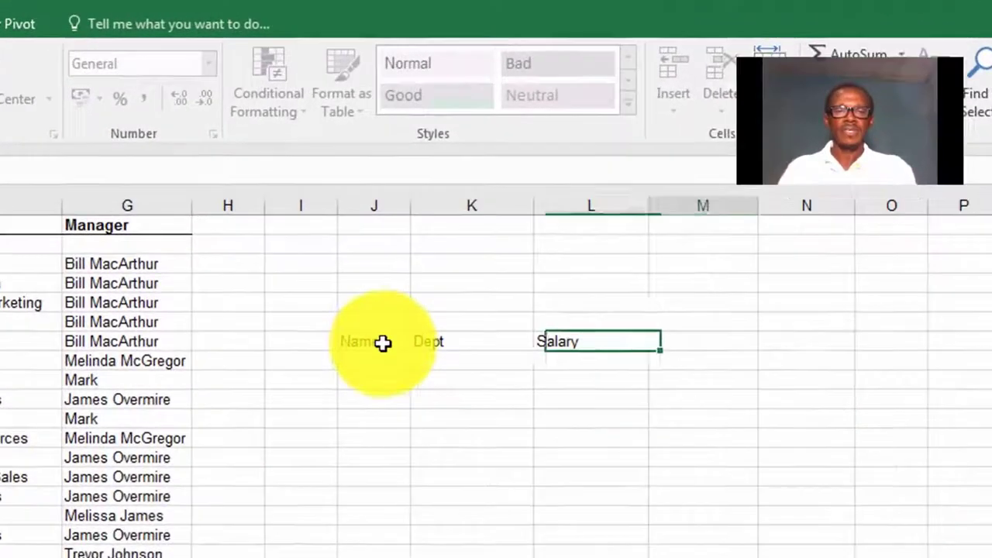
key("Tab")
type("City")
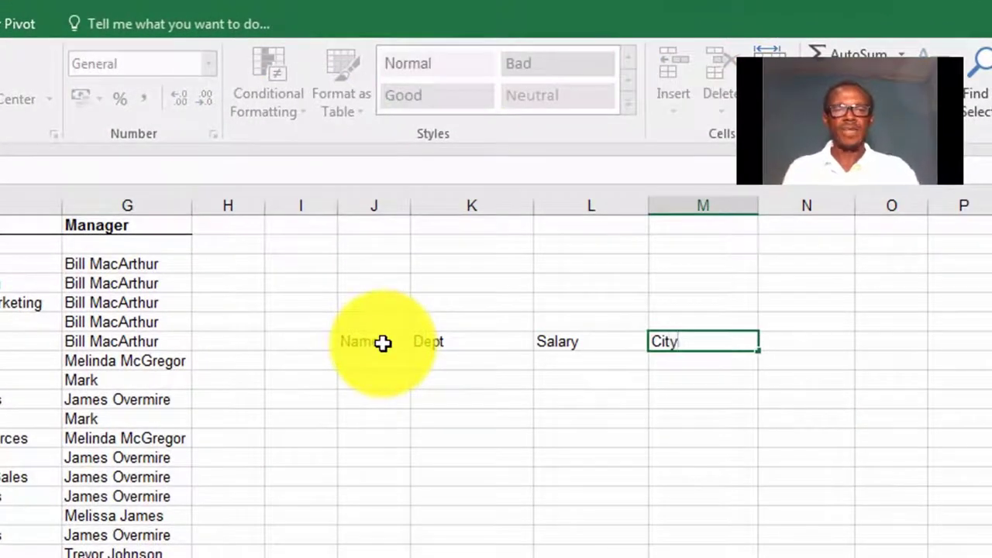
key("Return")
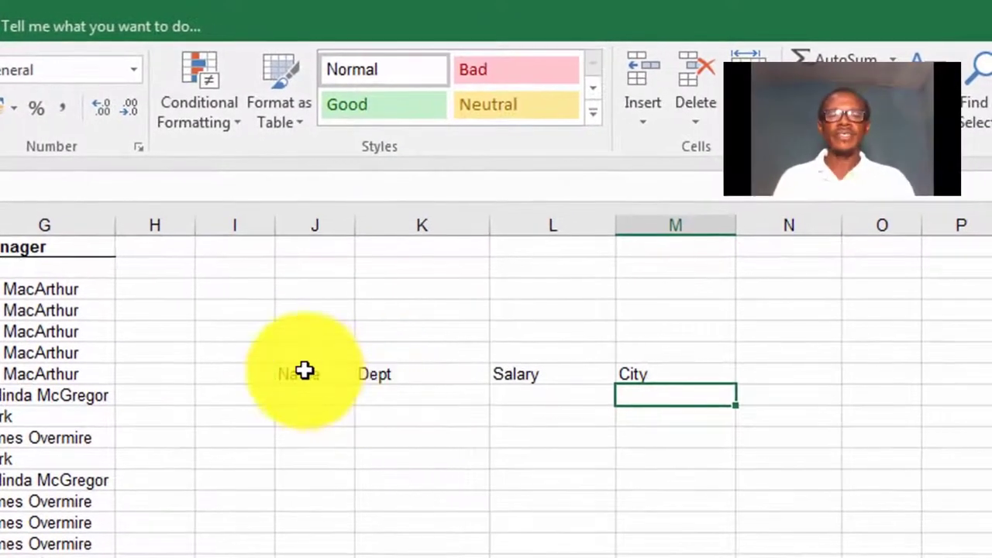
Select J9:M9 and start Create Table (Ctrl+T) with 'My table has headers' ticked.
left_click_drag(301, 376, 671, 377)
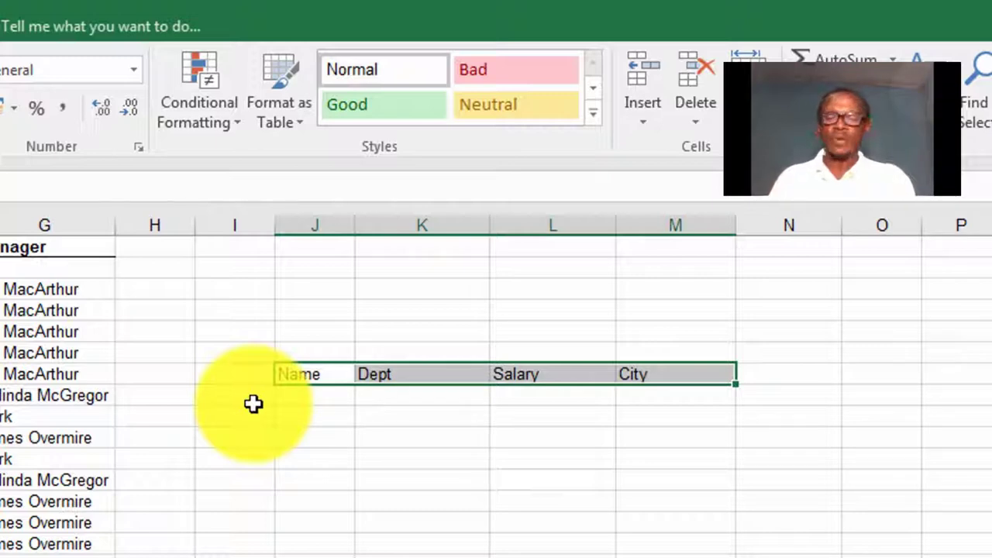
key("ctrl+t")
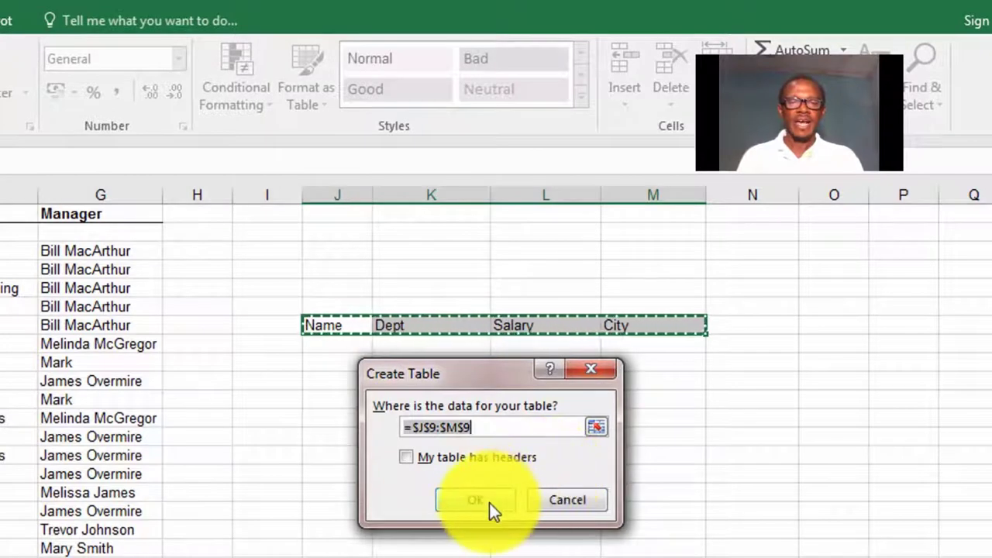
left_click(405, 457)
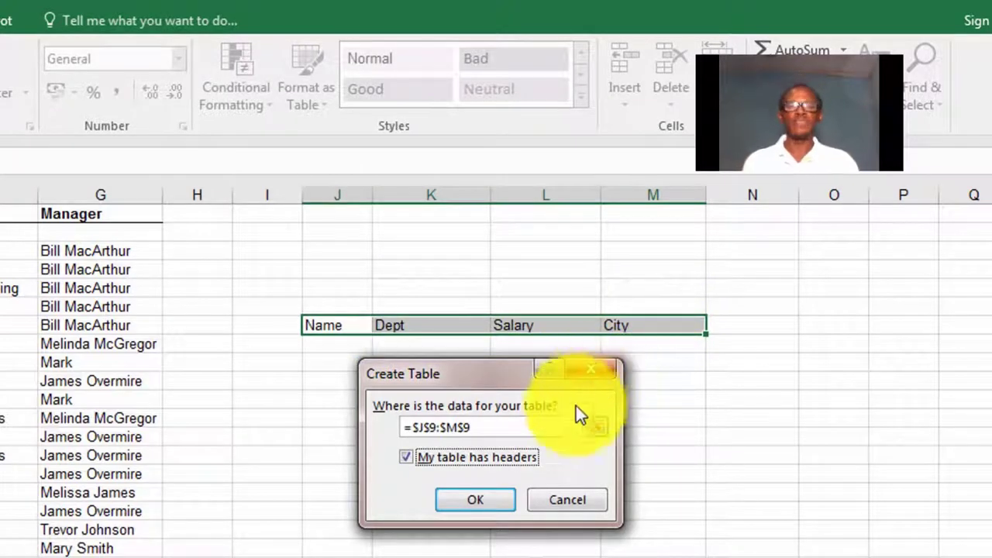
Create Table1 from the J9:M9 headings and add New File to the Quick Access Toolbar.
left_click(478, 501)
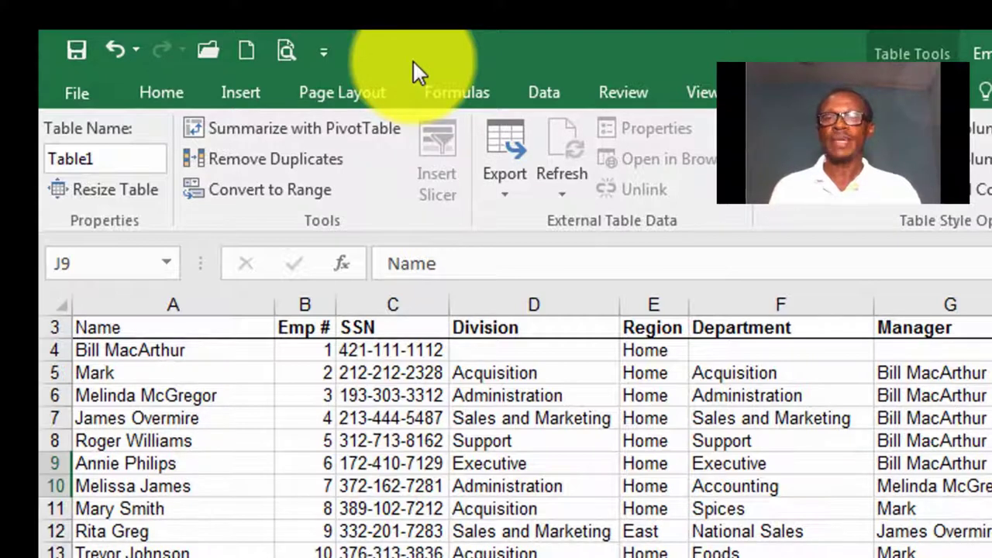
left_click(323, 54)
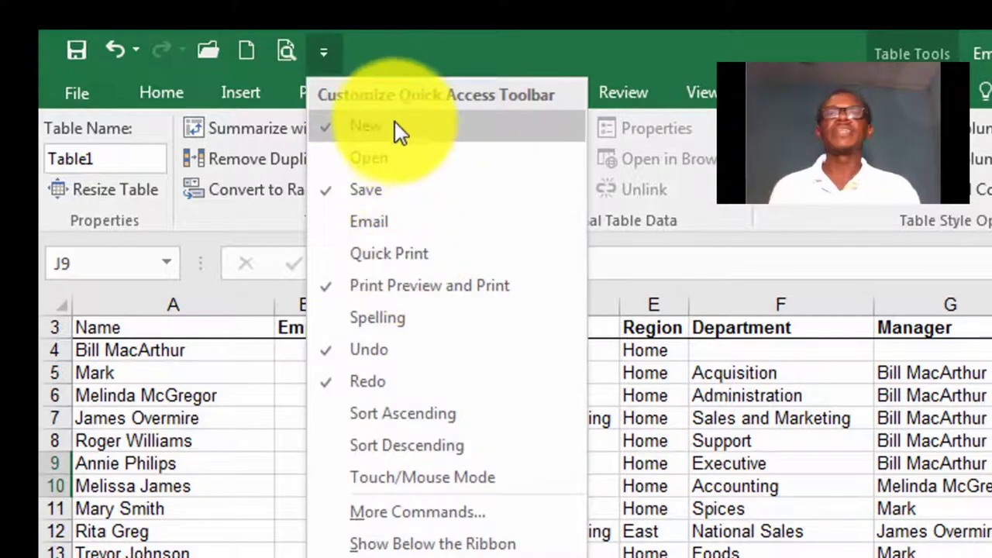
left_click(358, 133)
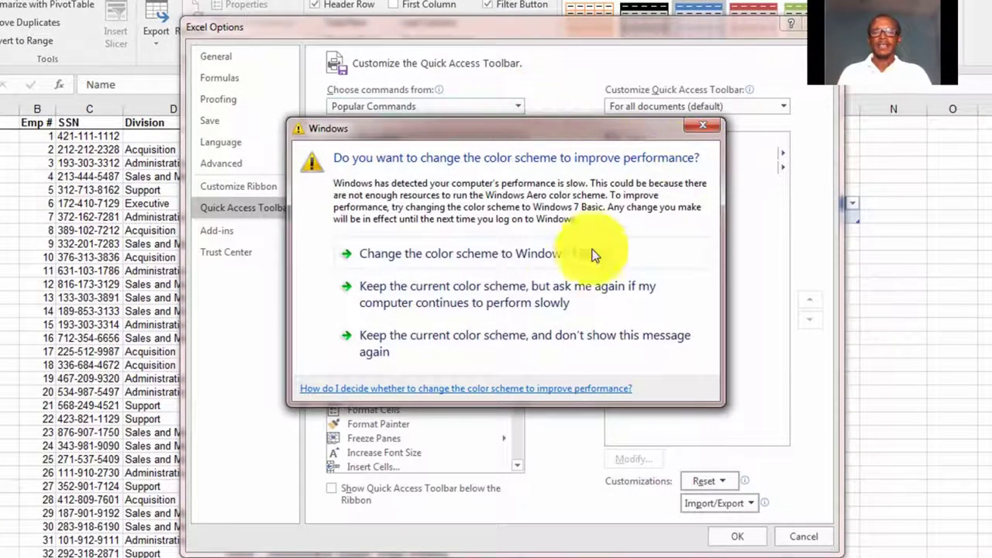
Add Form... from Commands Not in the Ribbon to the Quick Access Toolbar list.
left_click(530, 307)
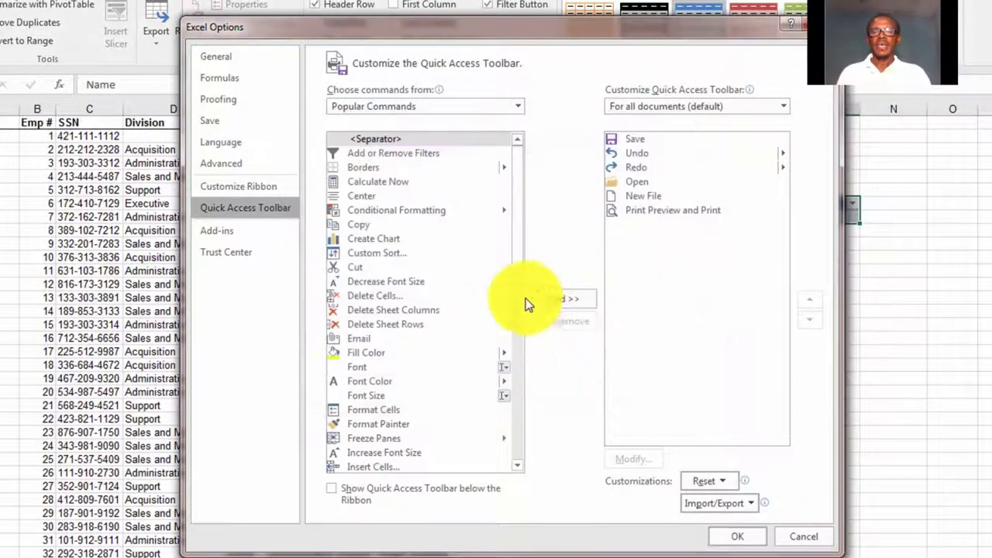
left_click(515, 107)
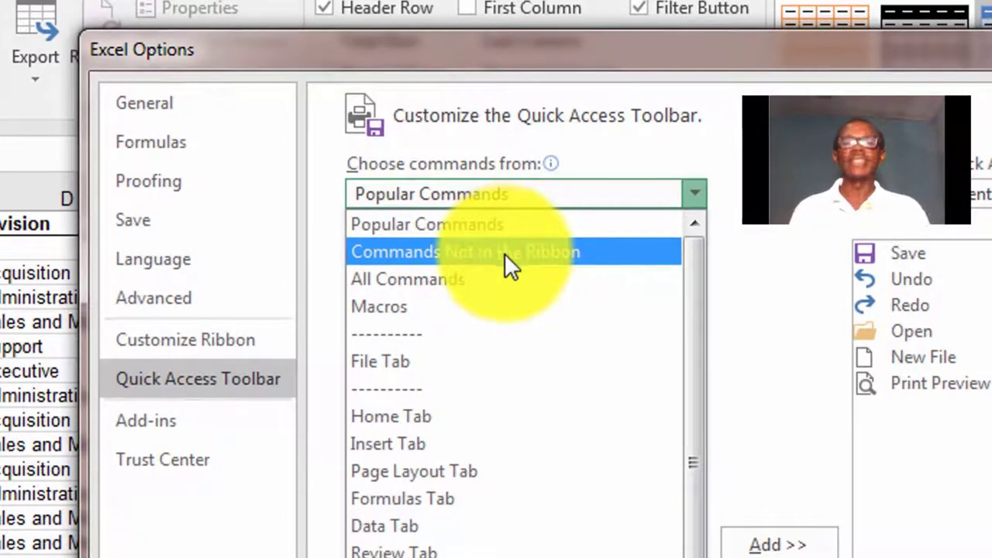
left_click(504, 253)
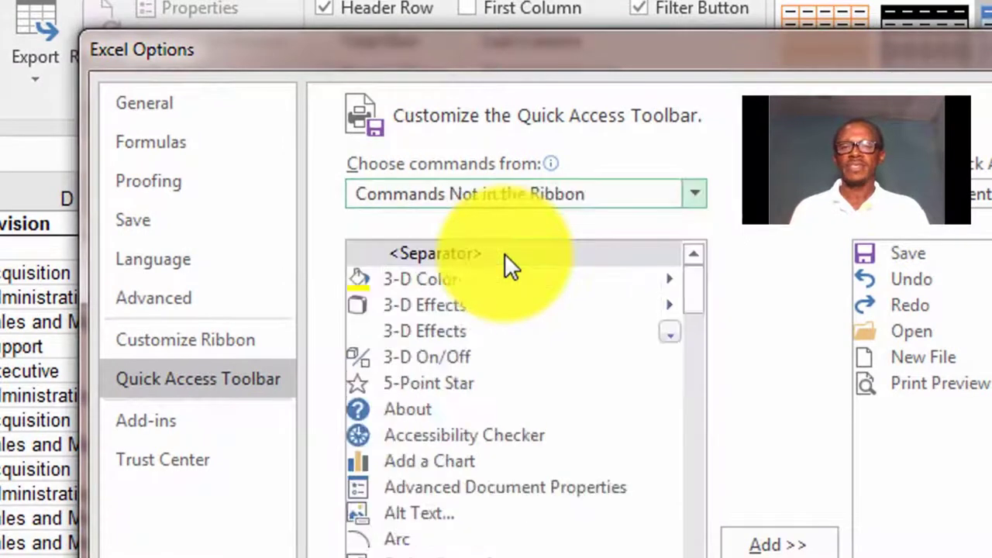
left_click(433, 435)
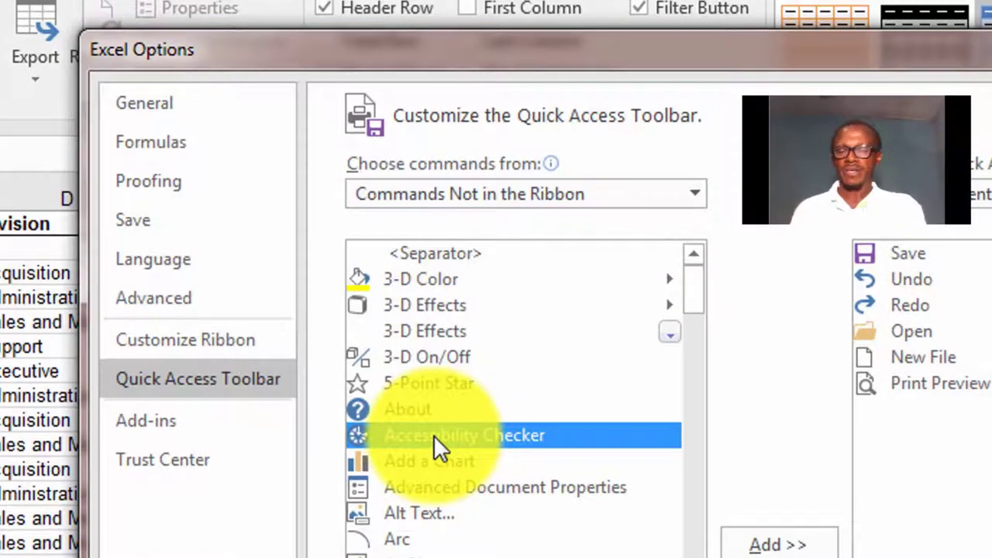
scroll(434, 435, "down", 10)
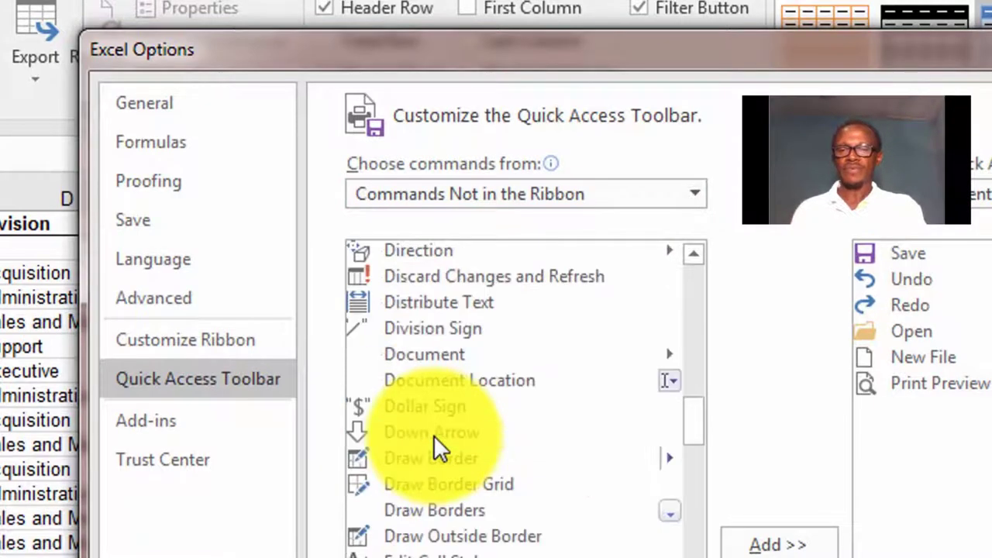
type("form")
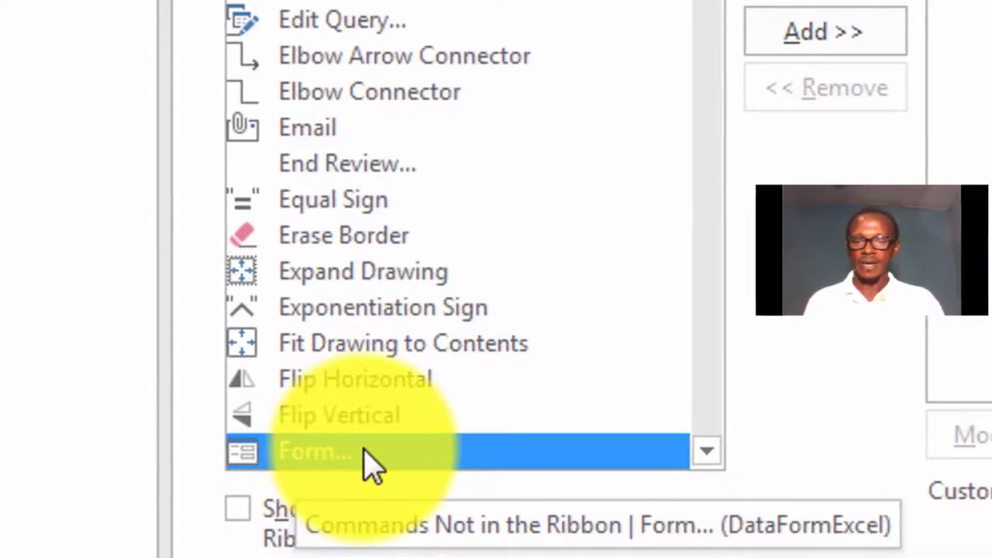
left_click(818, 28)
left_click(565, 327)
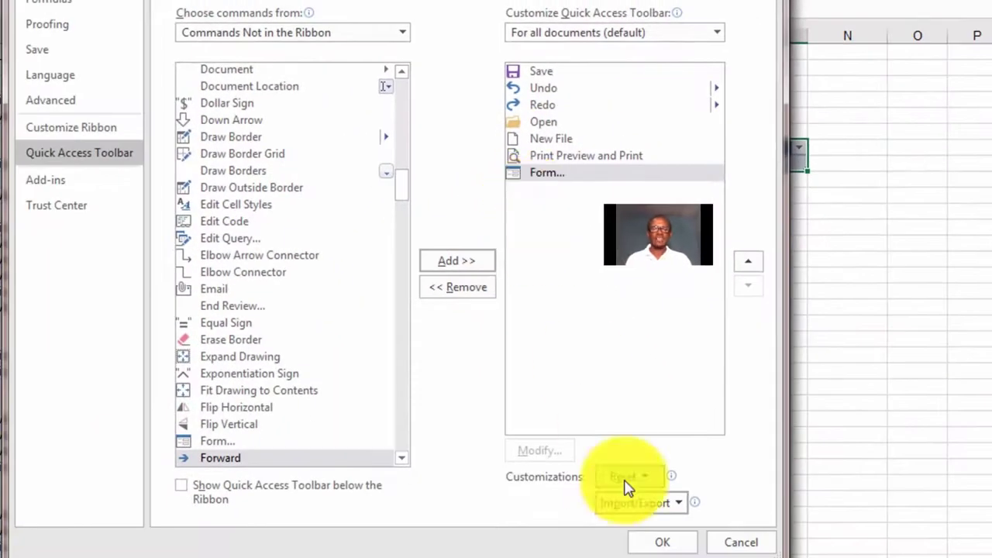
Save the toolbar change, select a cell in the new table, and move the Employee Info form down.
left_click(663, 542)
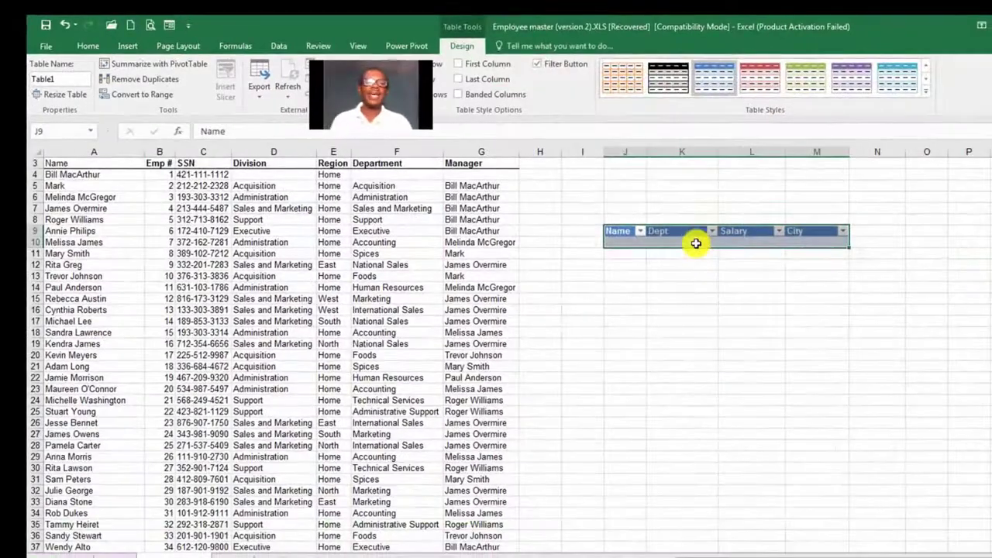
left_click(696, 244)
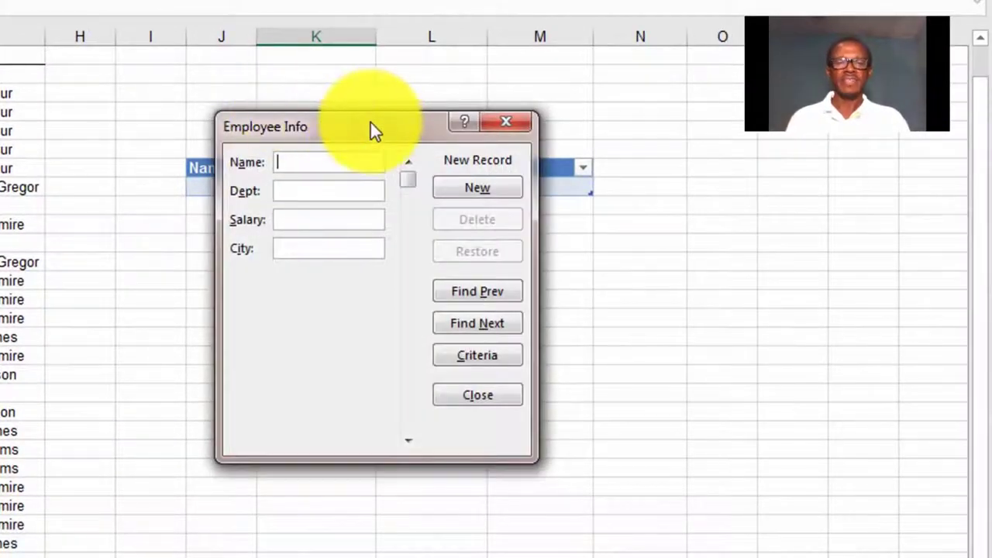
left_click_drag(372, 127, 404, 319)
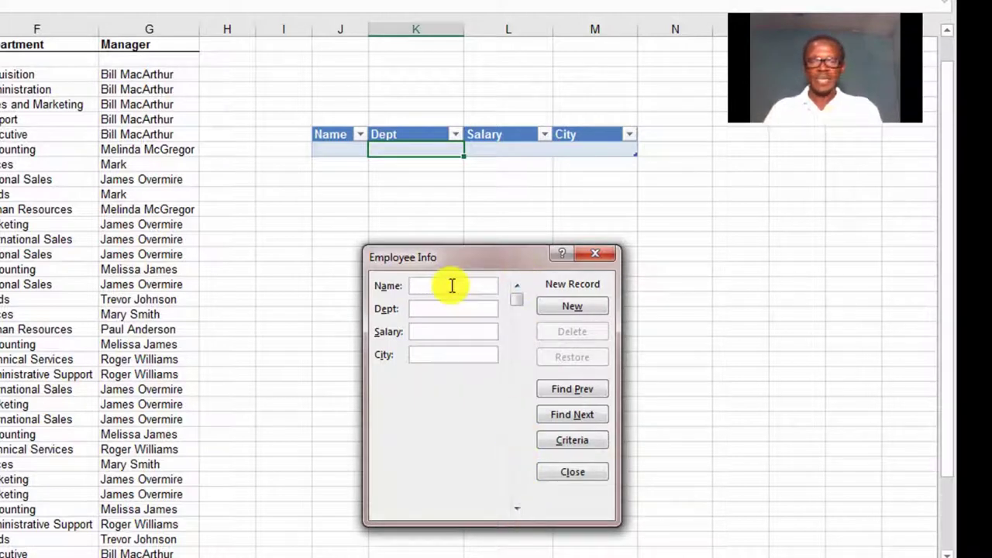
Enter two records in the form: Sales, 4000, London and Hr, 5000, Accra.
type("James Brown")
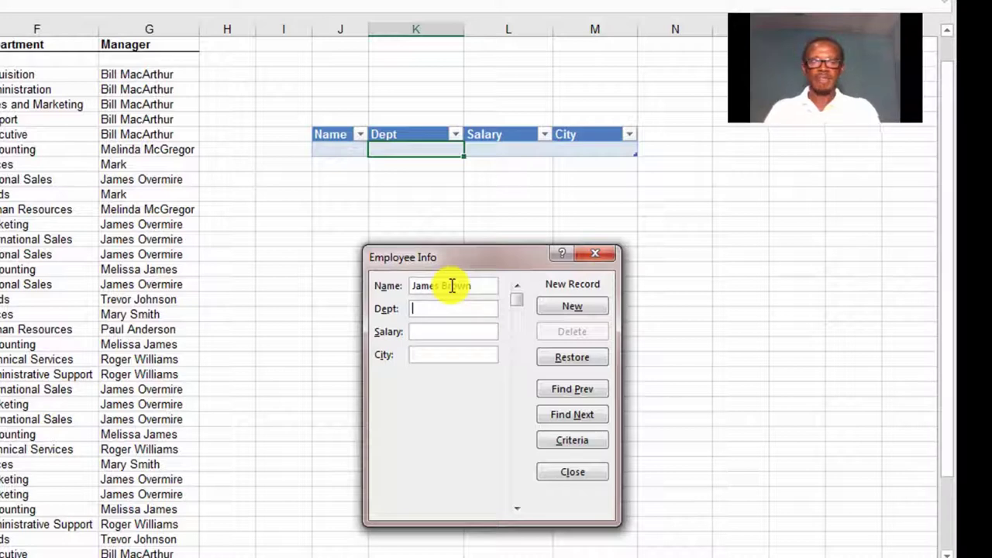
type("Sales")
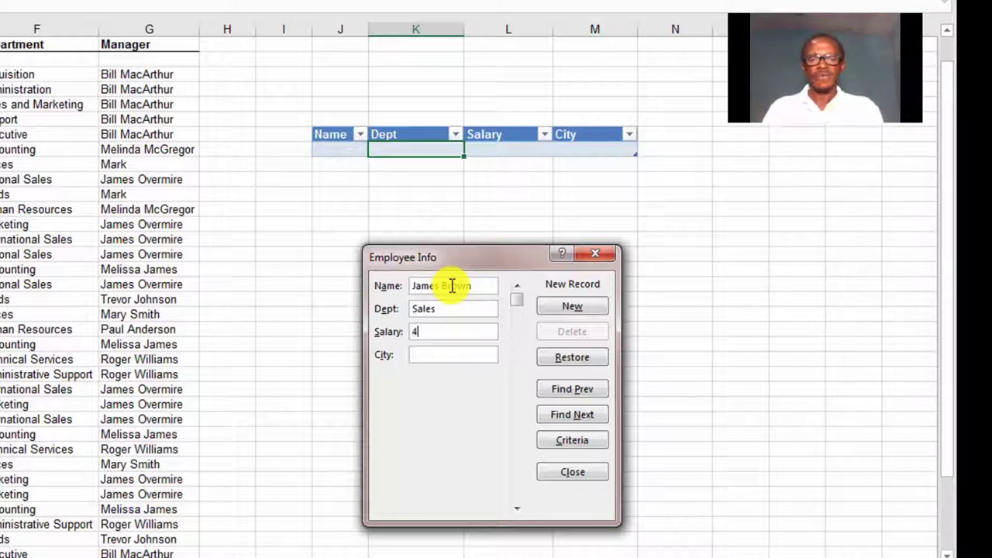
type("4000")
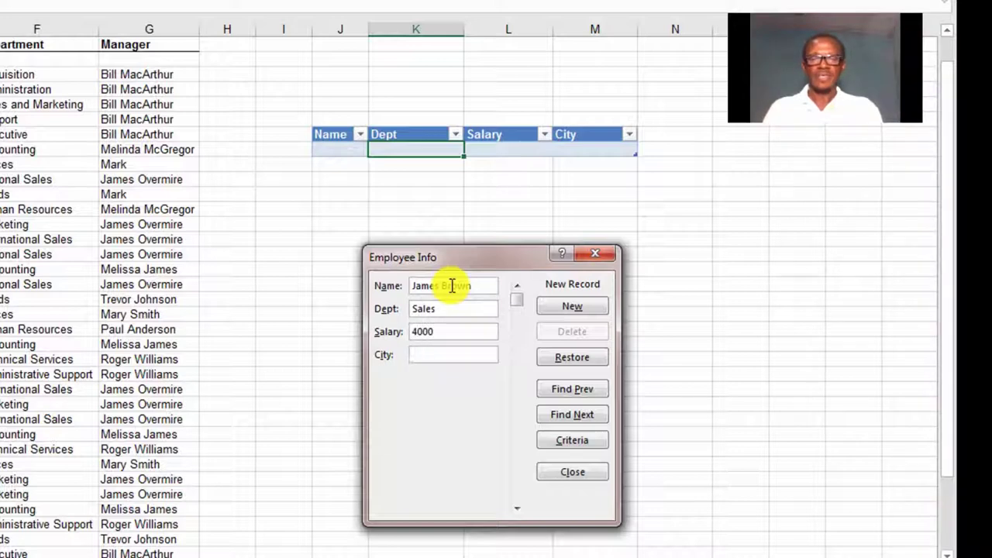
type("London")
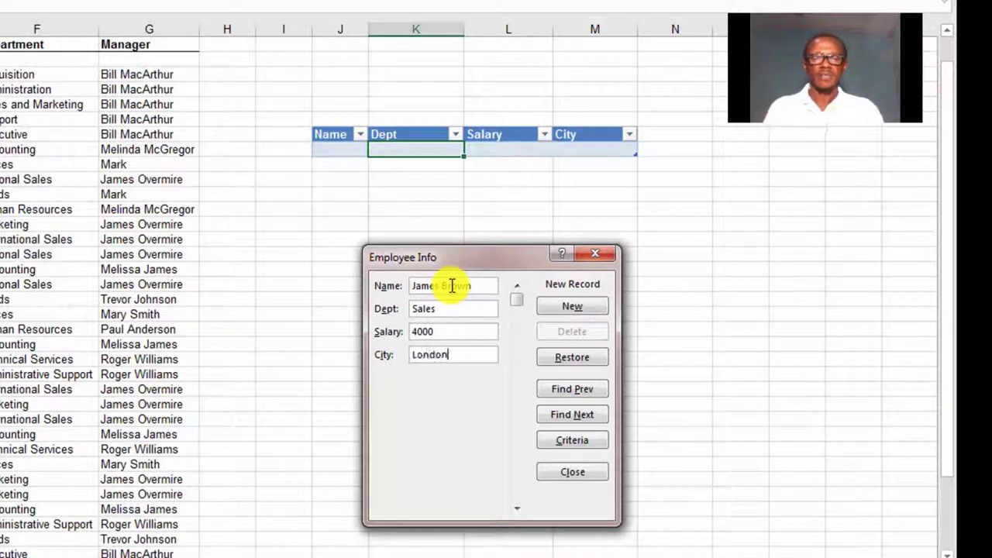
key("Return")
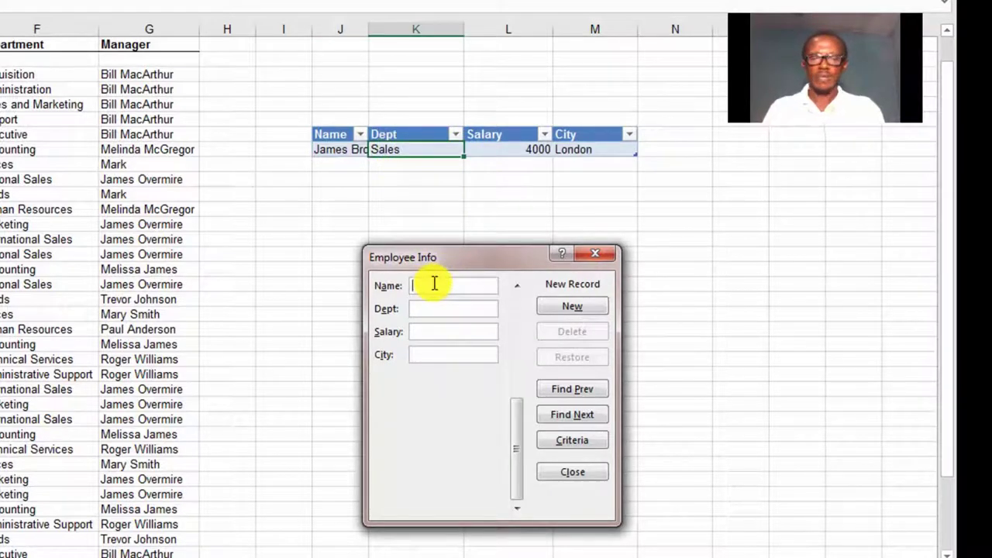
type("James Mensah")
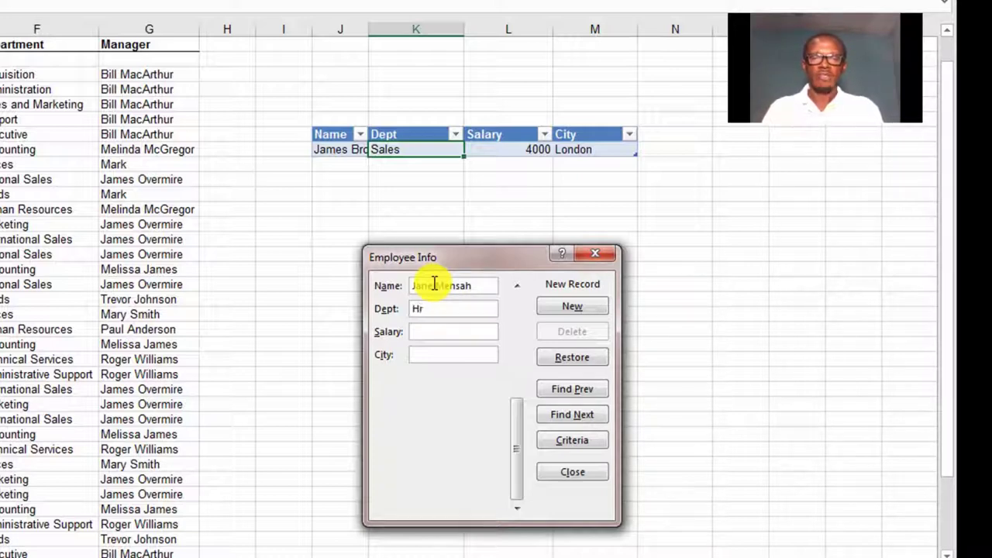
type("5000")
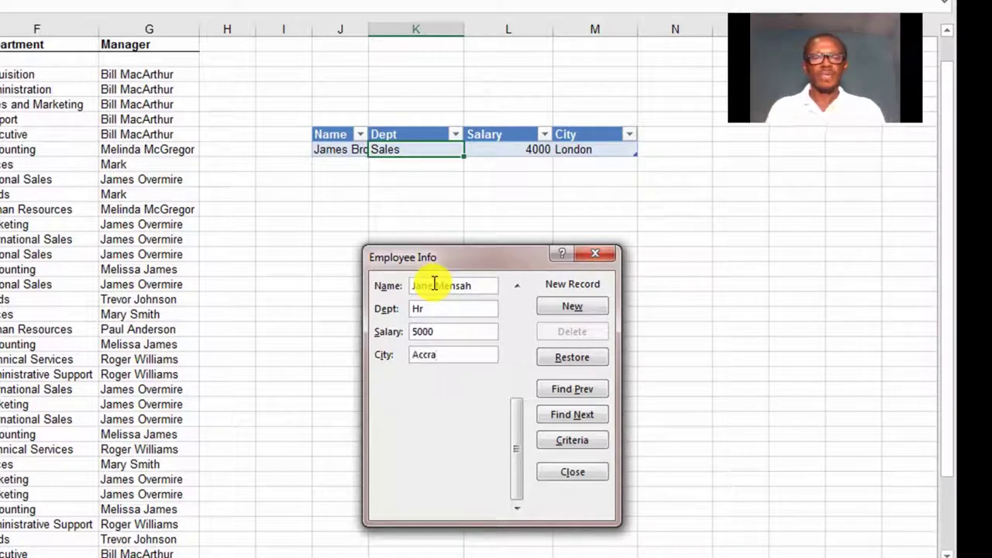
key("Return")
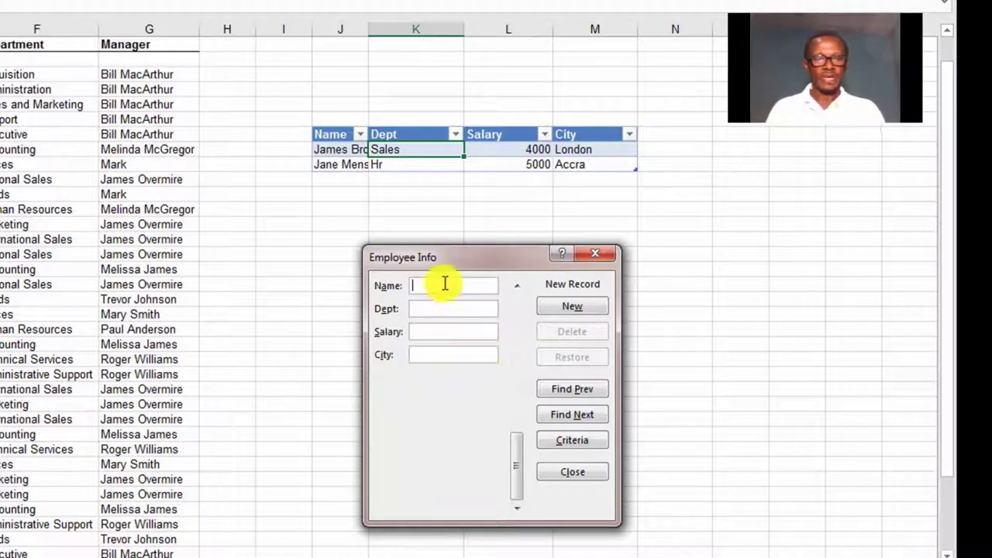
Use Find Prev twice and Find Next once, ending on record 2 of 2 (Hr, 5000, Accra).
left_click(569, 396)
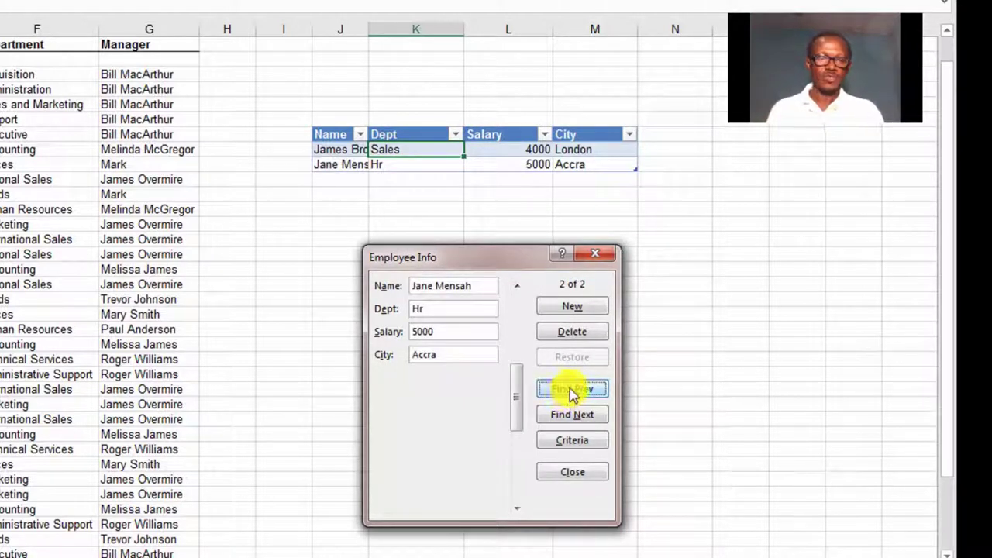
left_click(572, 392)
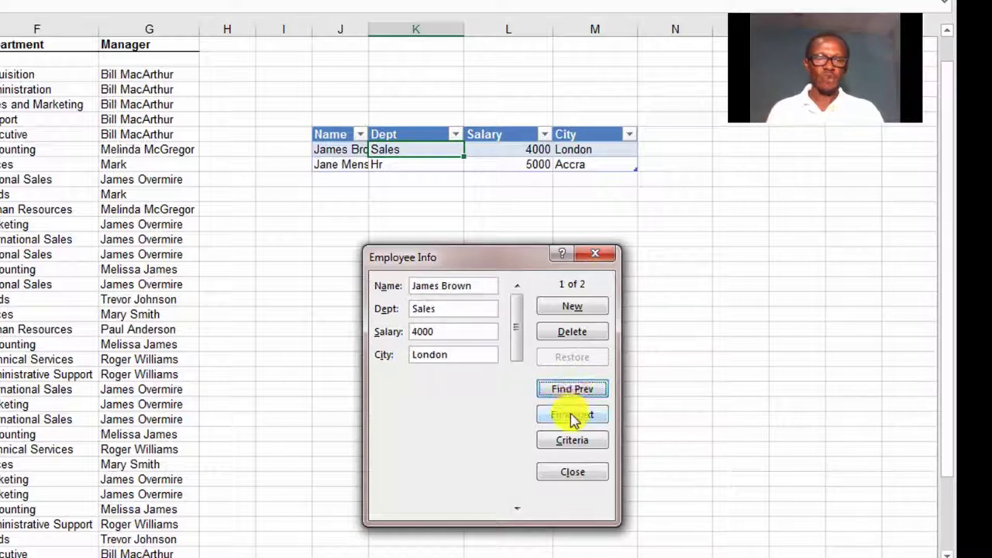
left_click(573, 416)
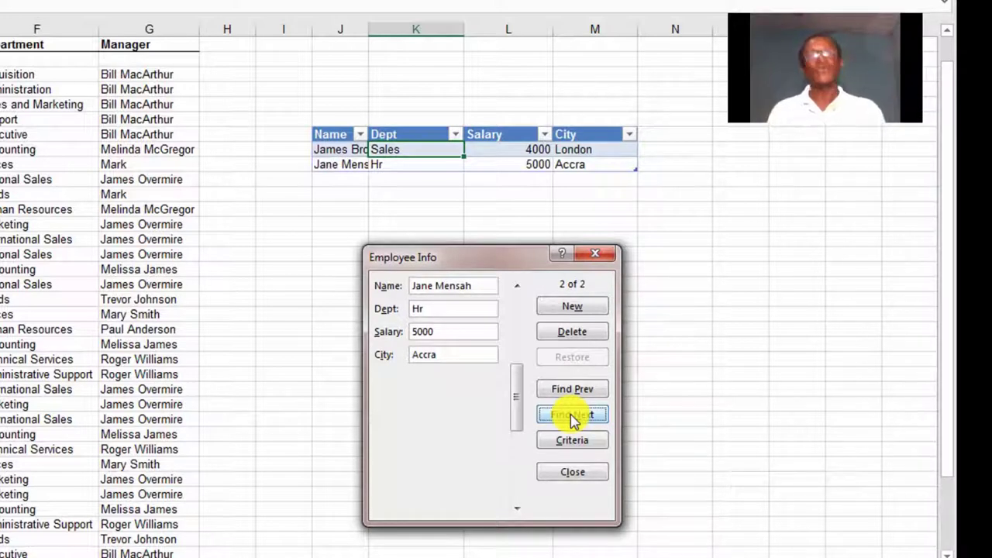
Add a new employee record with Sales, 5000, New York through the form's New button.
left_click(572, 307)
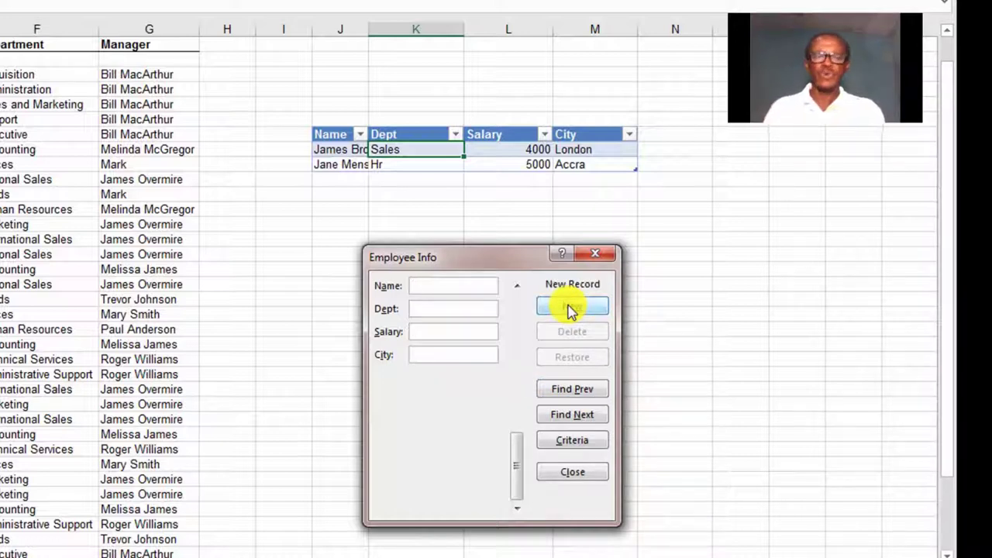
type("Kofi Annan")
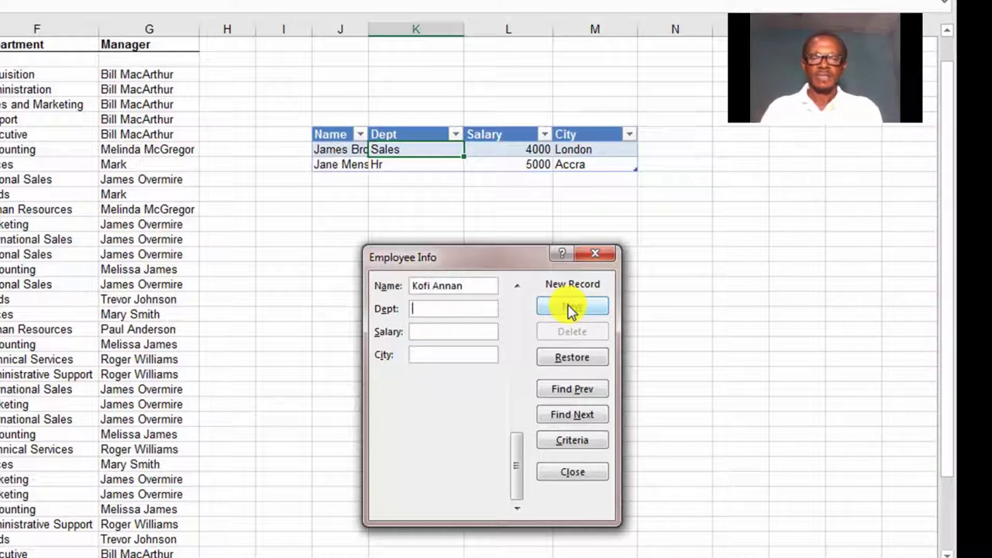
type("Sales")
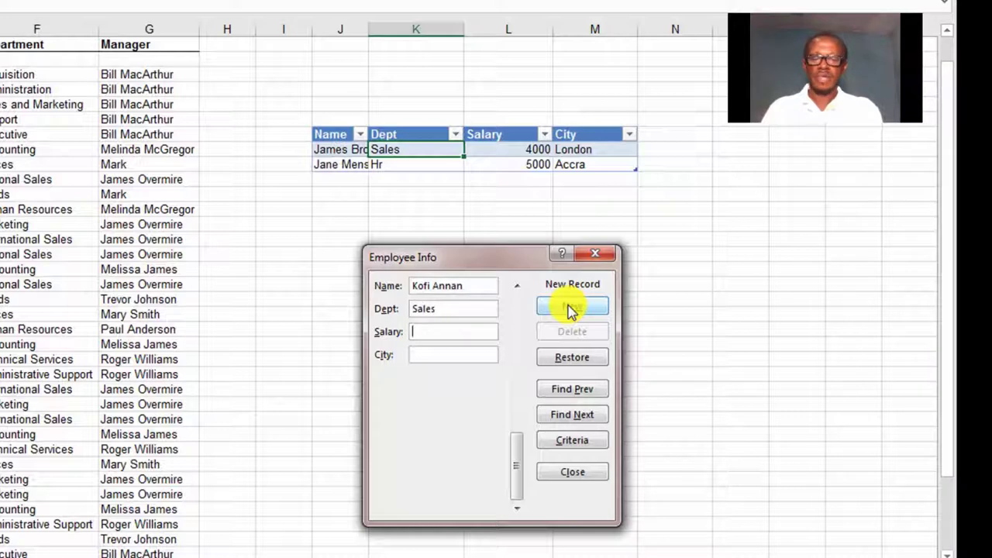
type("5000")
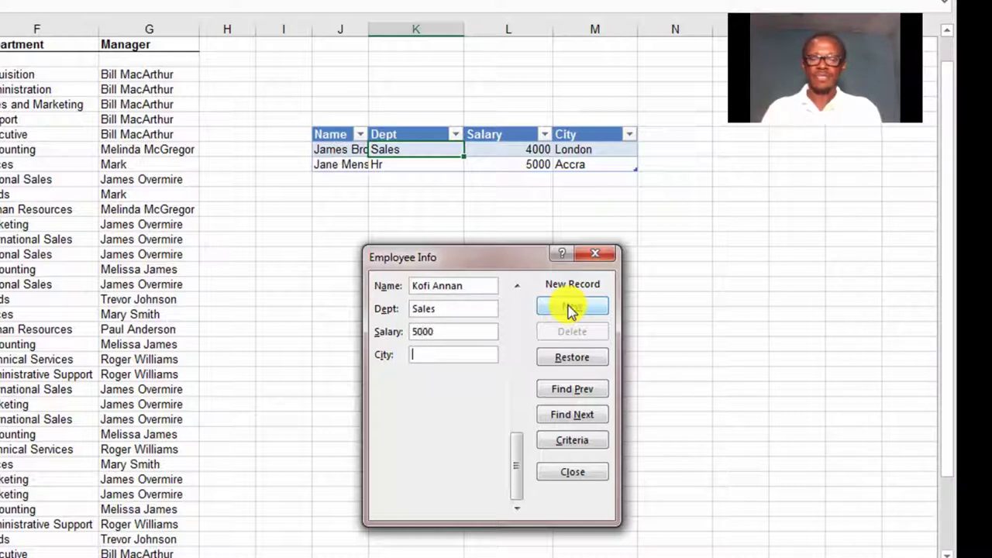
type("New York")
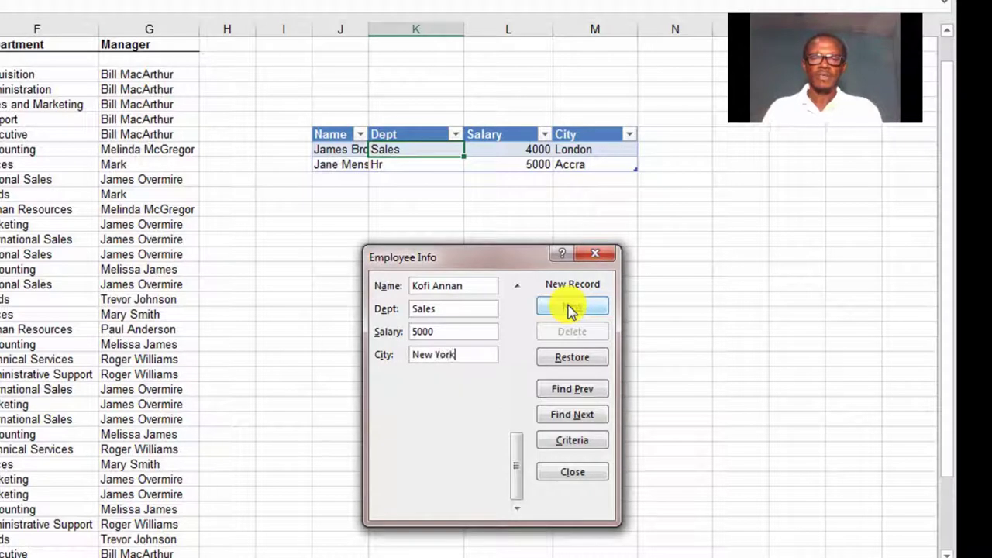
left_click(569, 309)
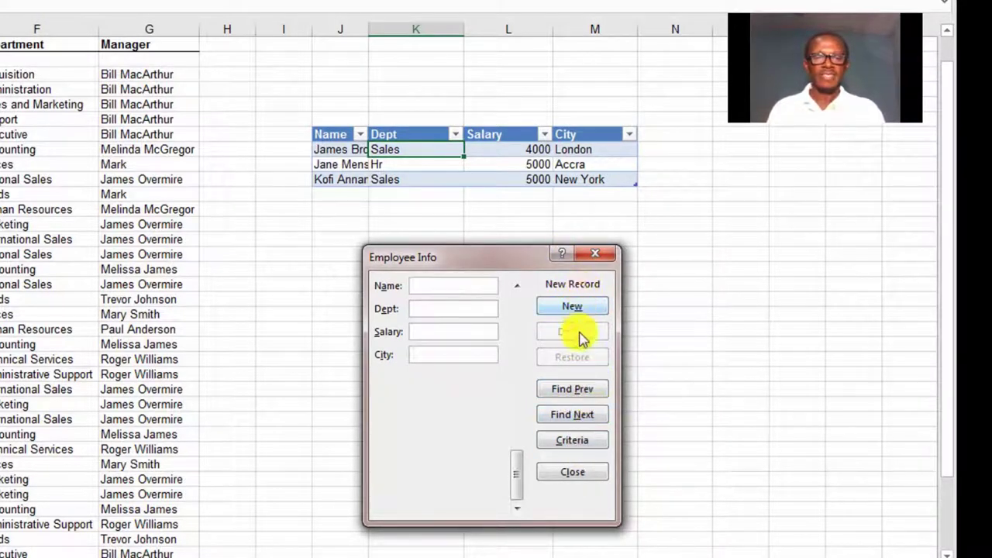
left_click_drag(532, 258, 508, 193)
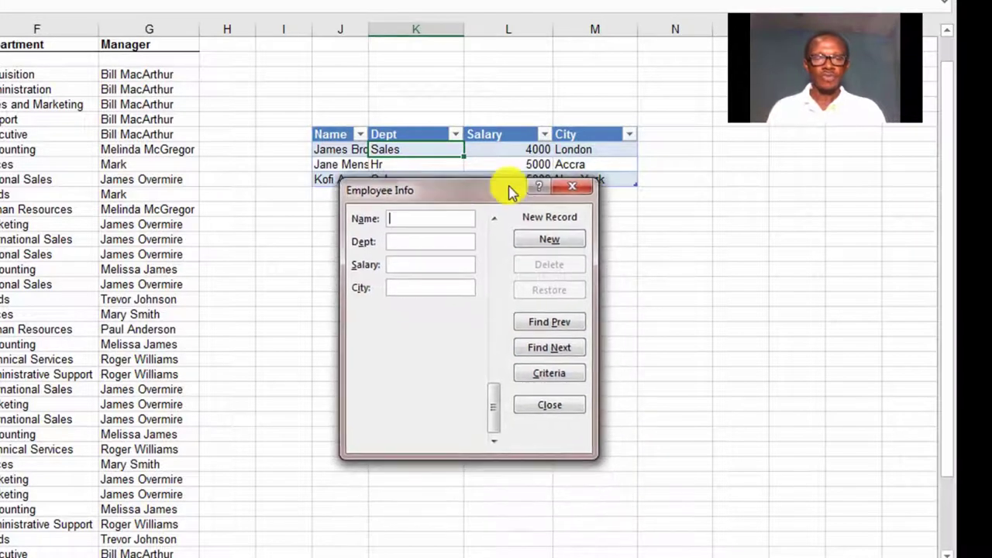
left_click(540, 242)
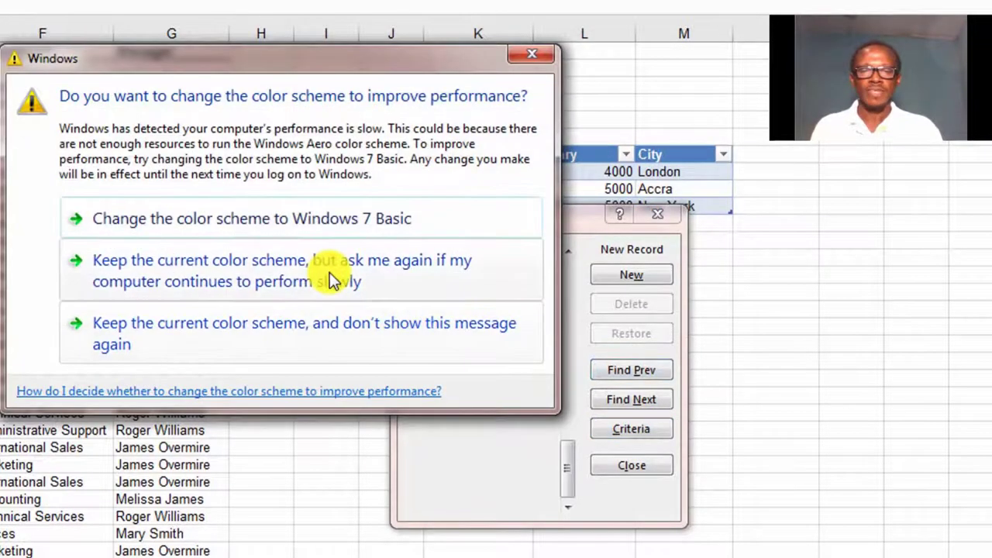
left_click(330, 272)
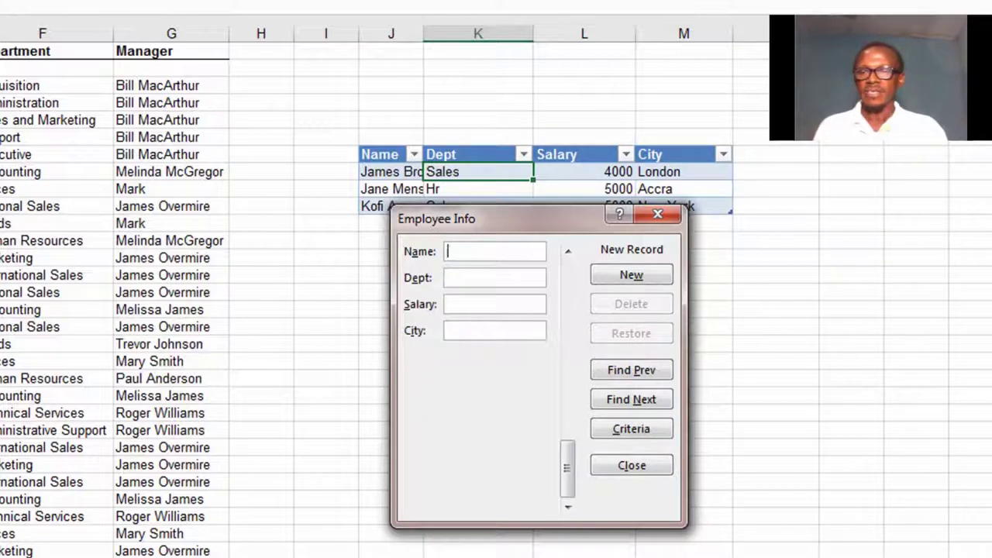
left_click(652, 464)
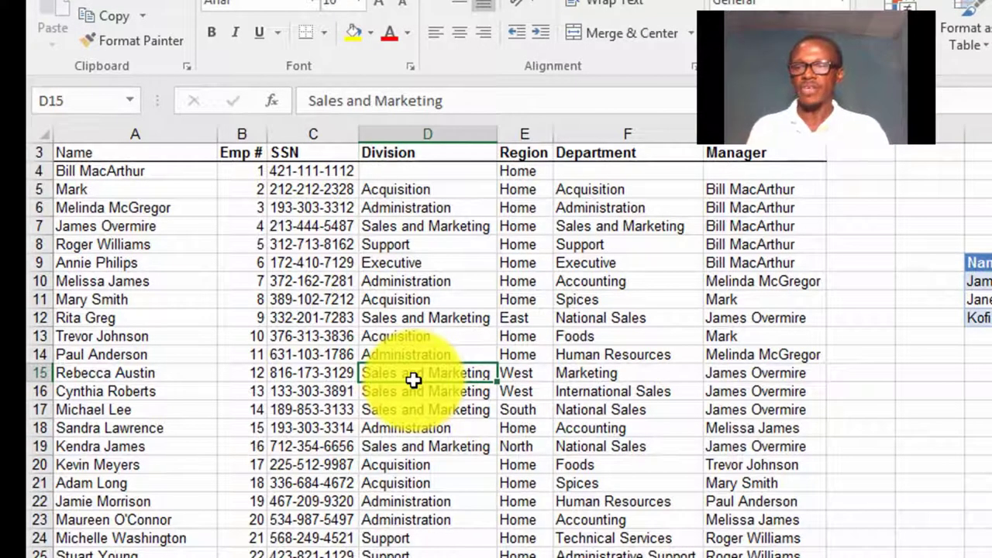
left_click(443, 297)
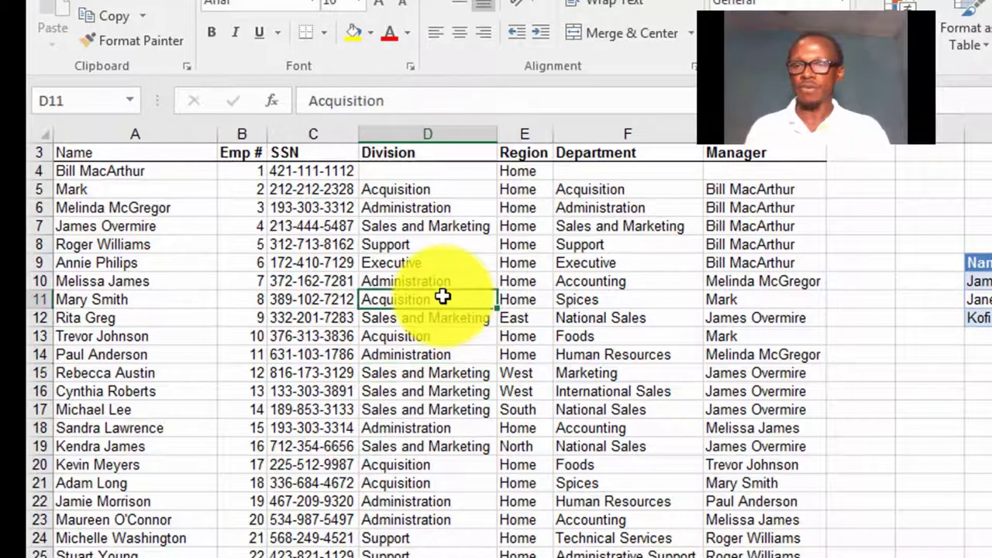
left_click(432, 357)
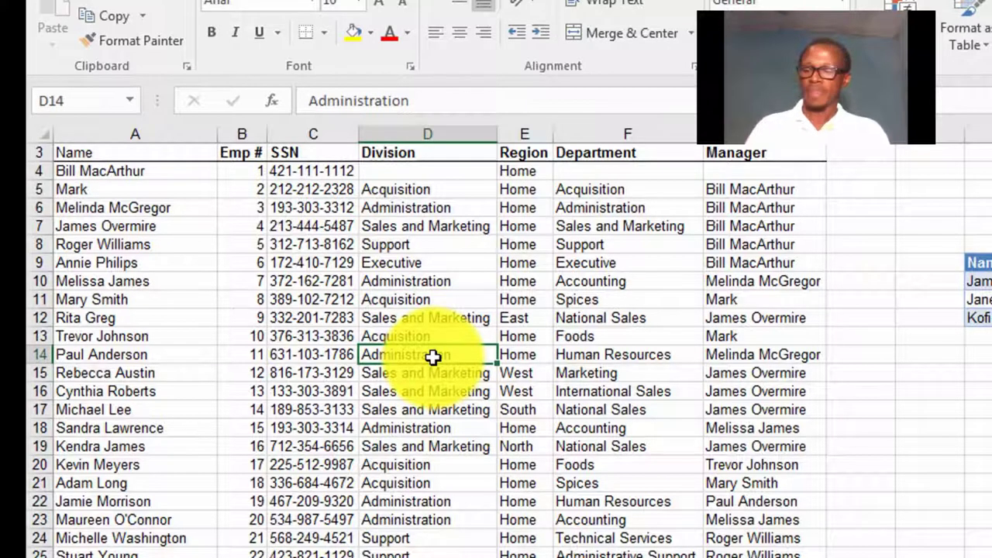
Convert the employee list A3:G43 into Table2 with header row and filter buttons.
key("ctrl+t")
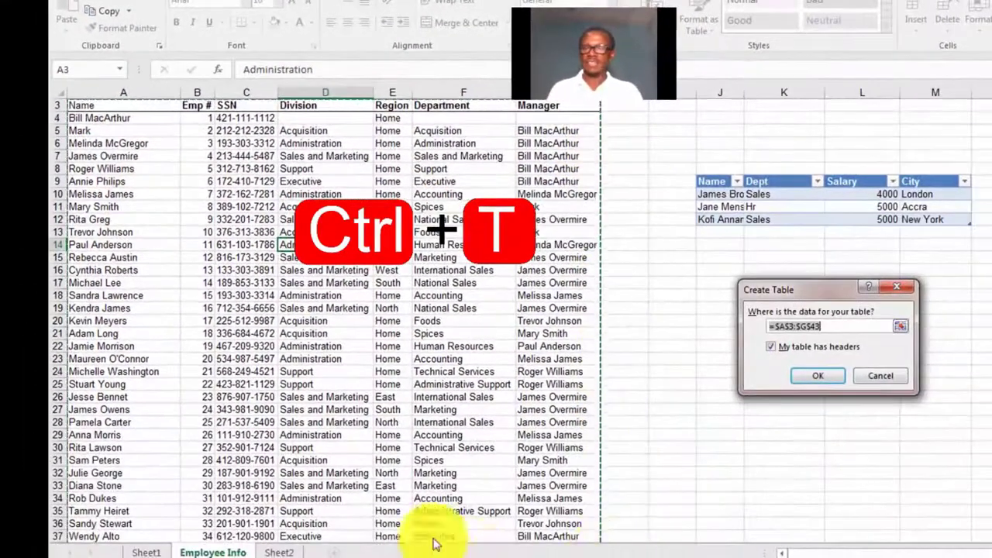
left_click(831, 380)
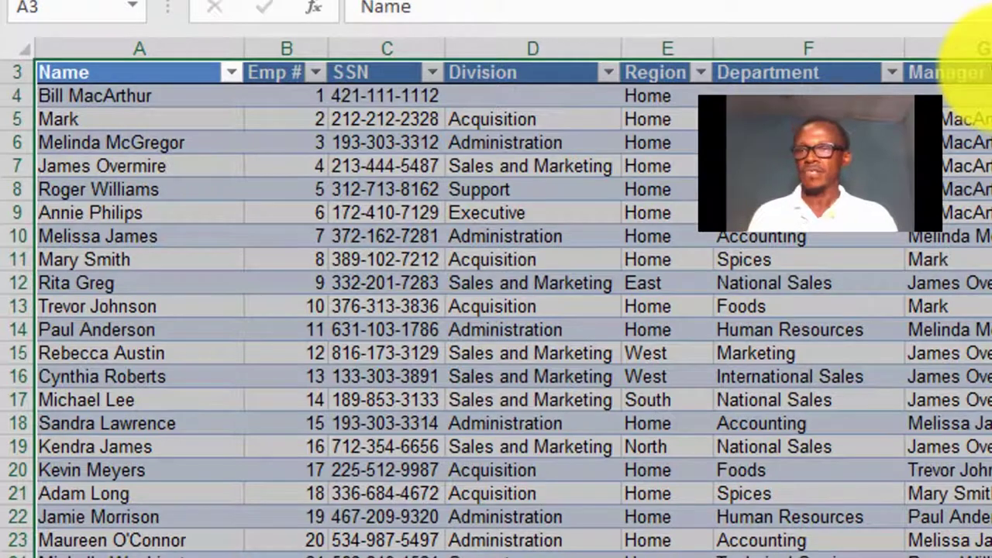
Select a cell in the employee table and open its data form at record 1 of 40.
left_click(538, 289)
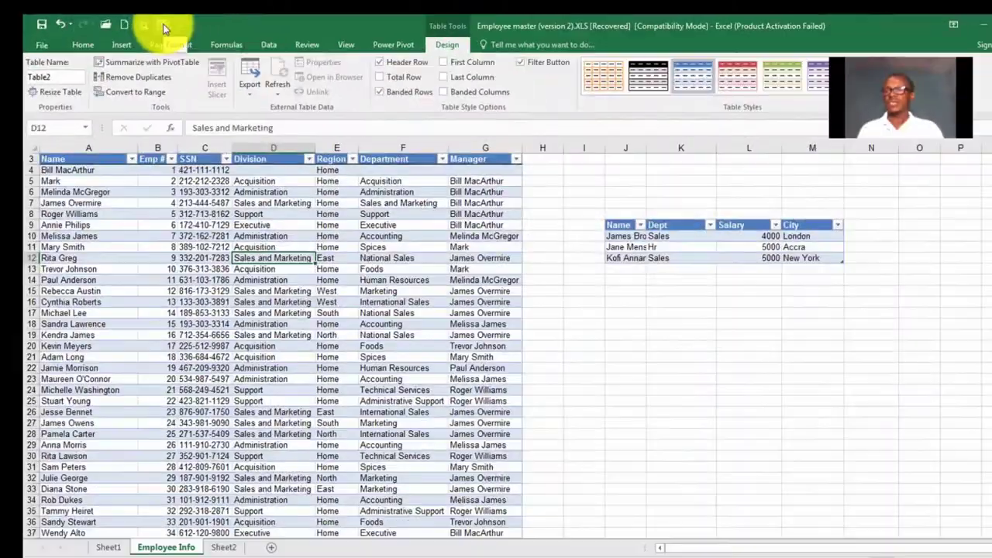
left_click(162, 26)
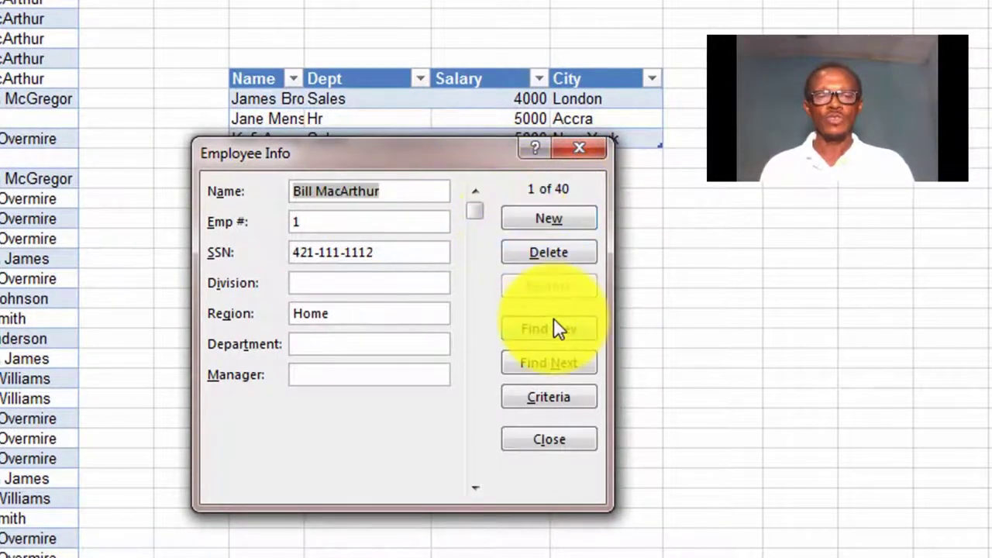
left_click(551, 358)
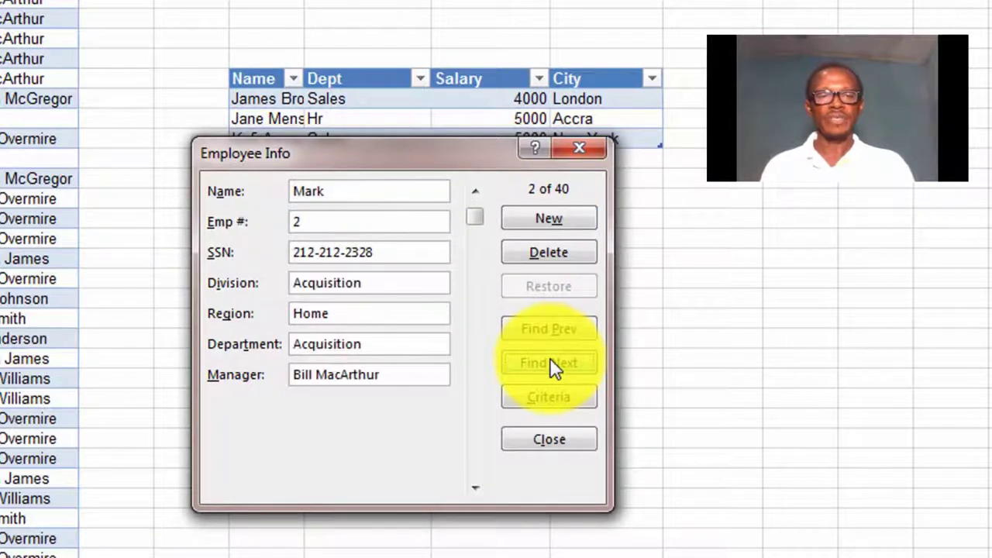
left_click(549, 357)
left_click(550, 358)
left_click(549, 358)
left_click(546, 361)
left_click(547, 362)
left_click(546, 361)
left_click(497, 366)
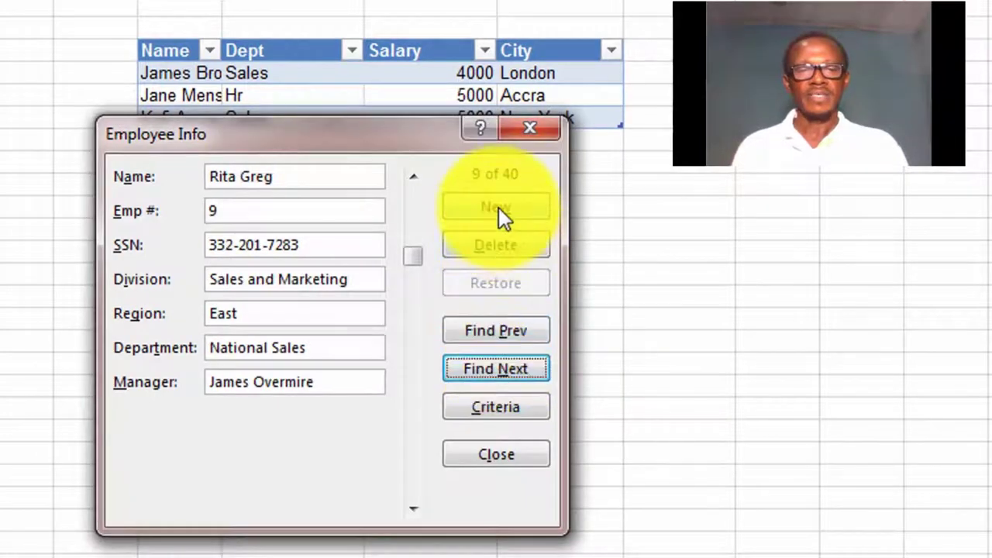
left_click(503, 331)
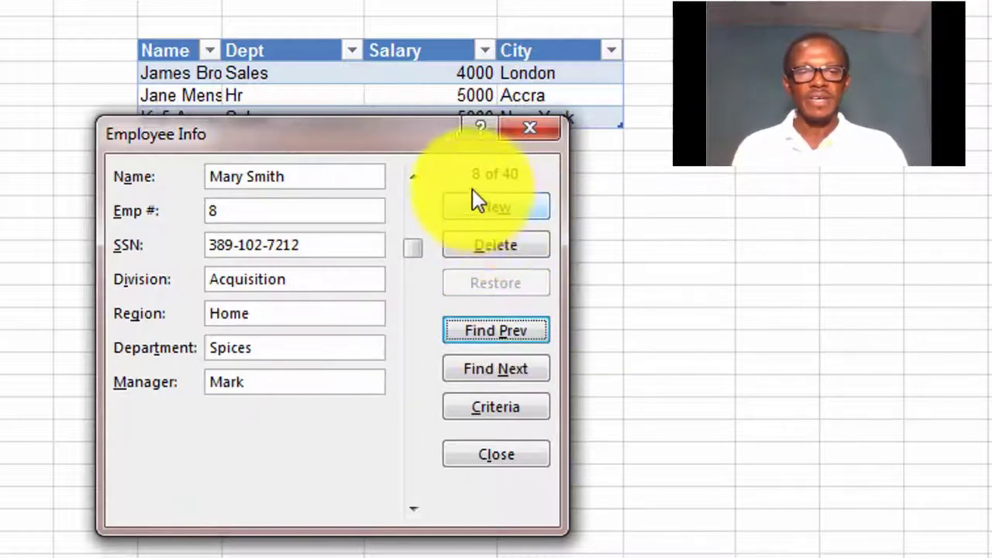
left_click(475, 332)
left_click(473, 332)
left_click(473, 332)
left_click(473, 331)
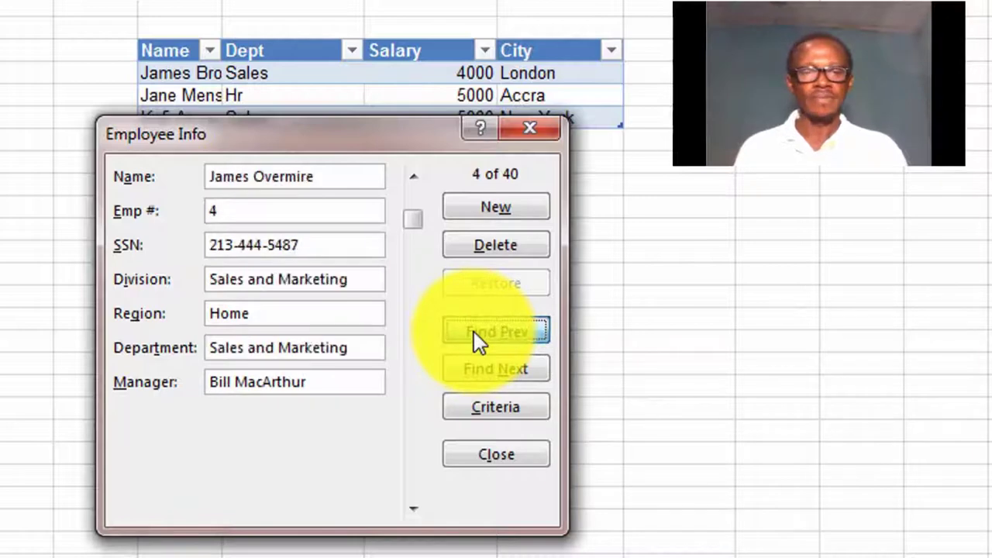
left_click(474, 331)
left_click(474, 331)
left_click(474, 331)
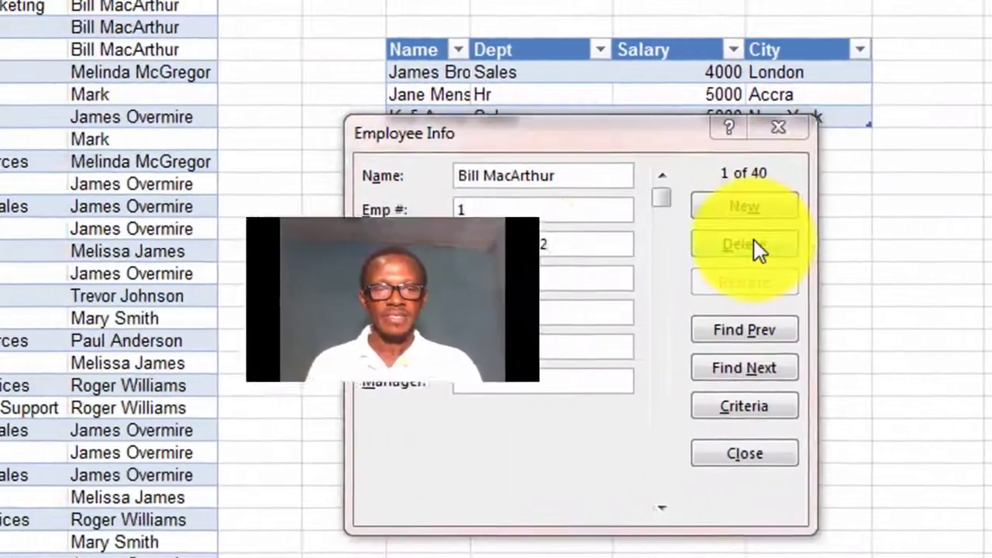
Delete the displayed employee's record, then change the next record's Department to Sales and restore it to Acquisition.
left_click(505, 246)
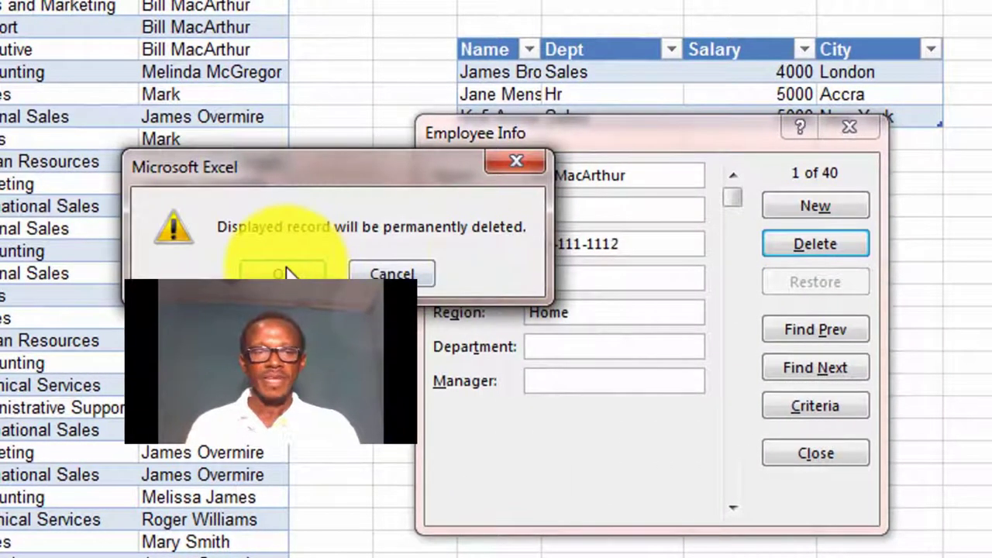
left_click(314, 274)
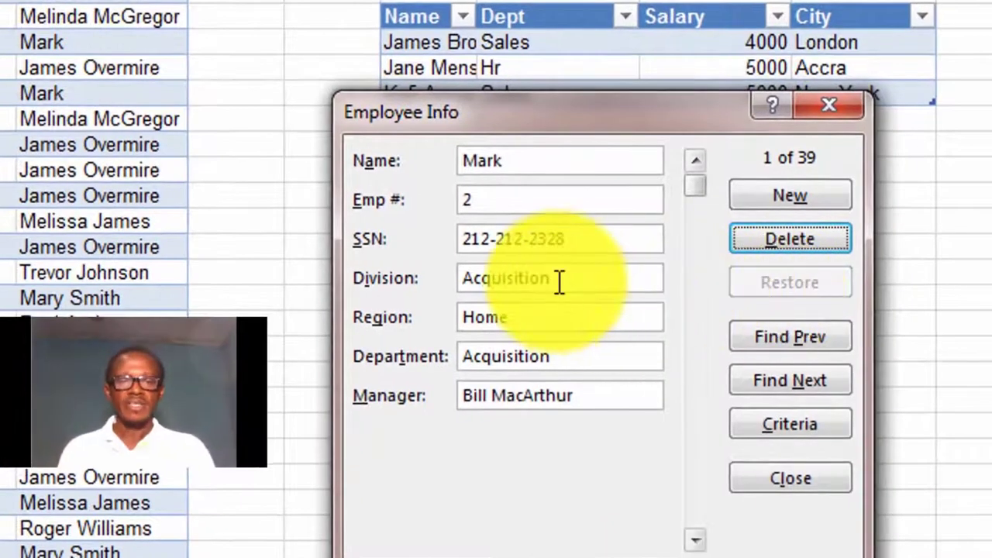
left_click(563, 281)
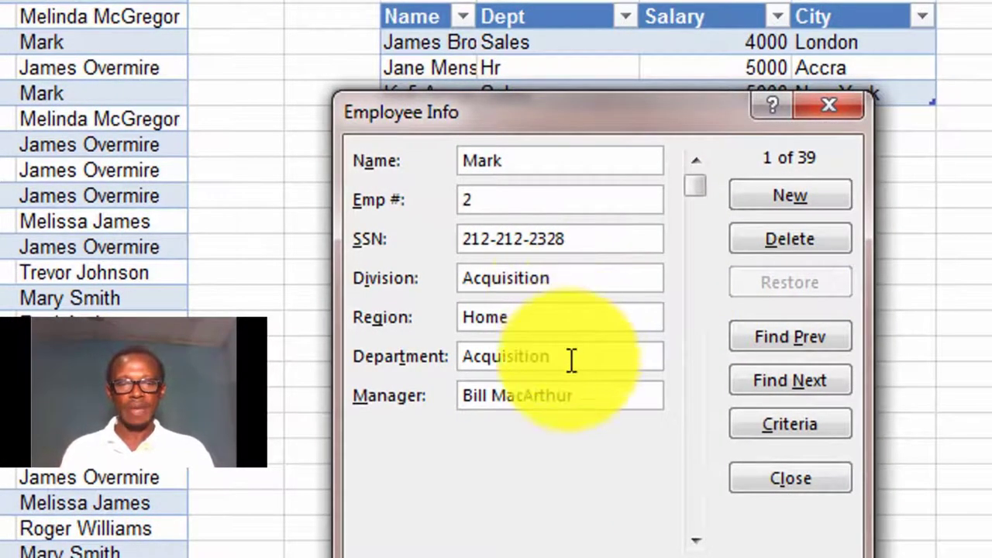
left_click_drag(568, 358, 406, 354)
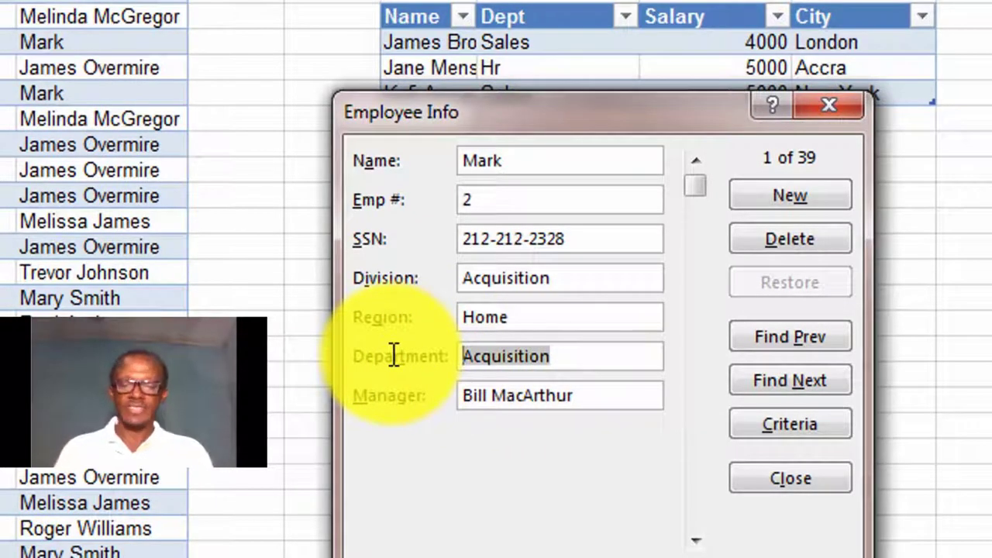
type("Sa")
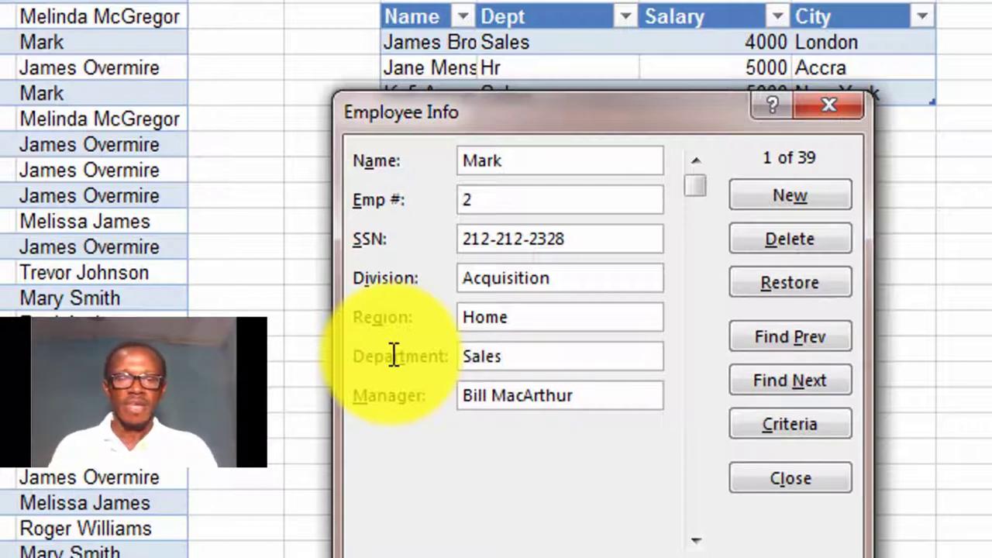
type("les")
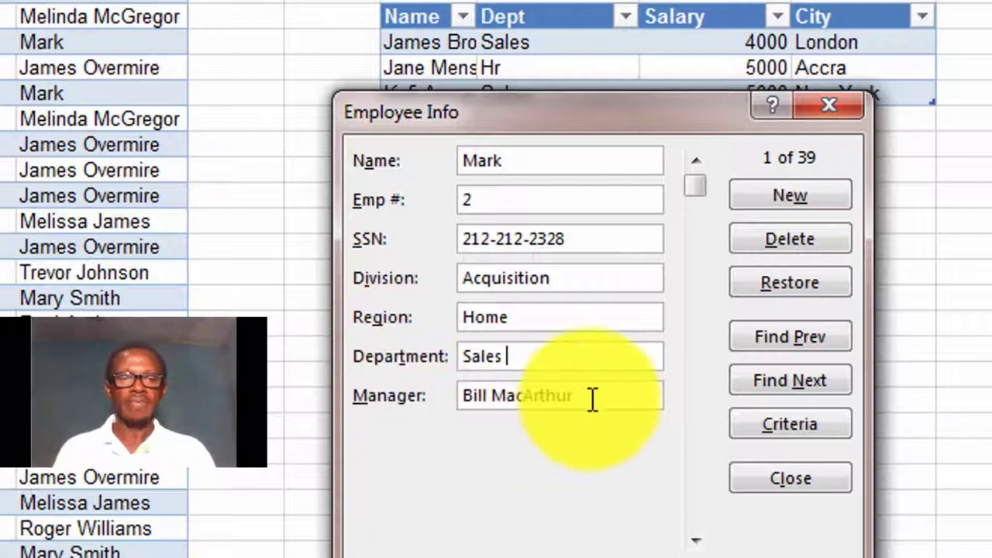
left_click(773, 281)
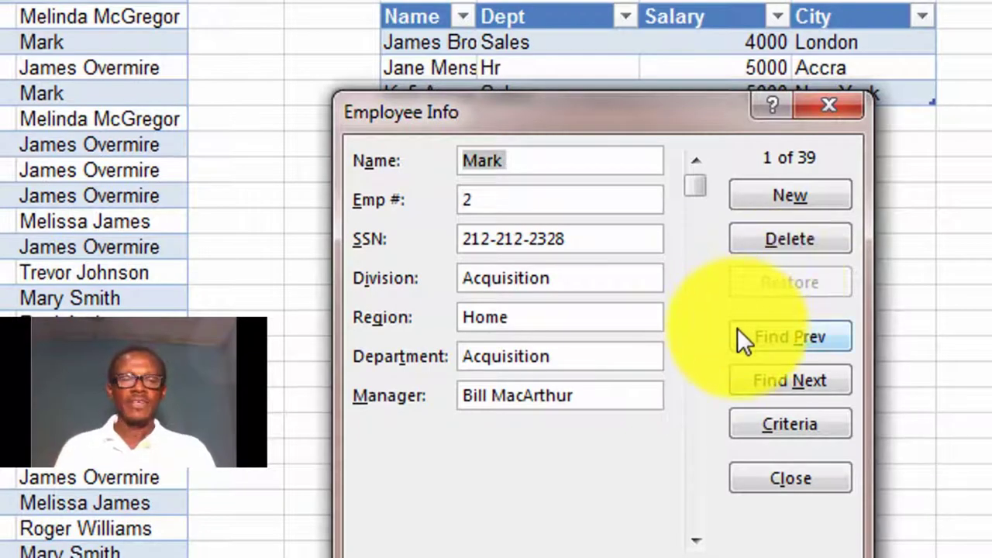
Search the form by employee name to reach record 17 of 39, and dismiss the colour-scheme warning.
left_click(750, 428)
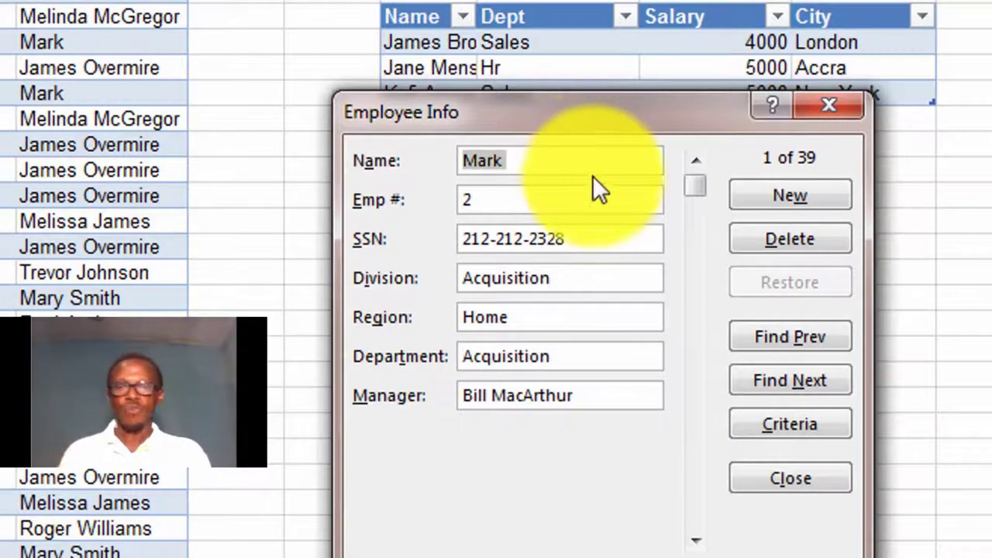
left_click(789, 425)
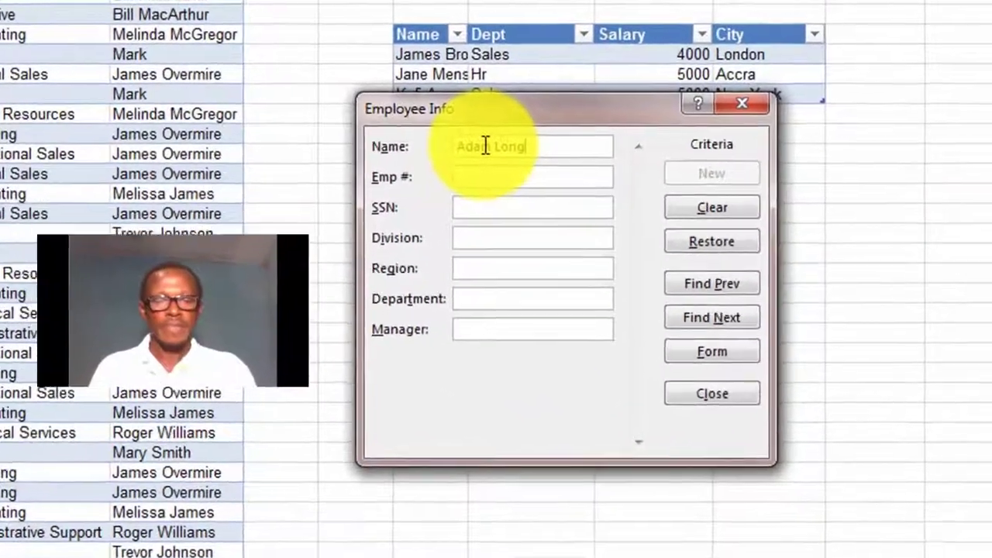
key("Return")
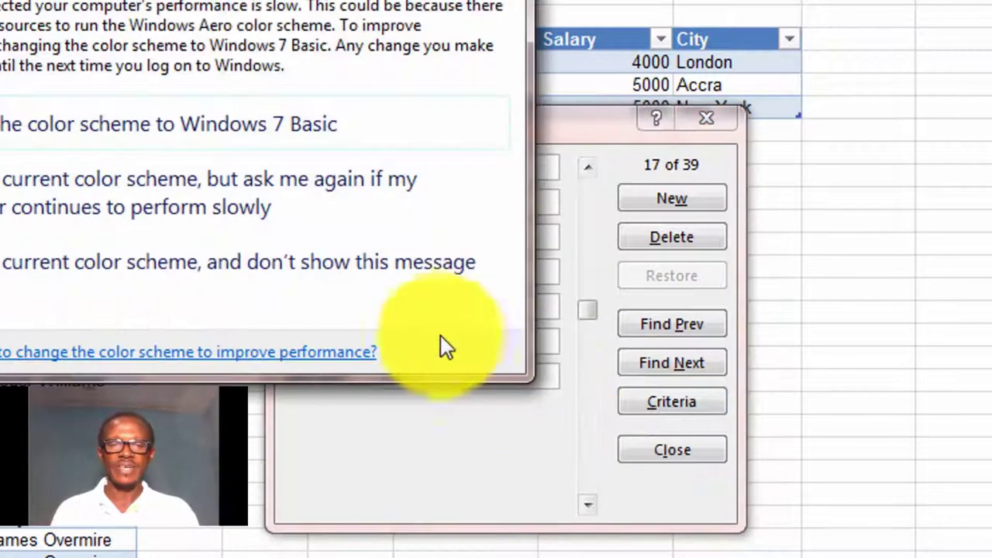
left_click(278, 222)
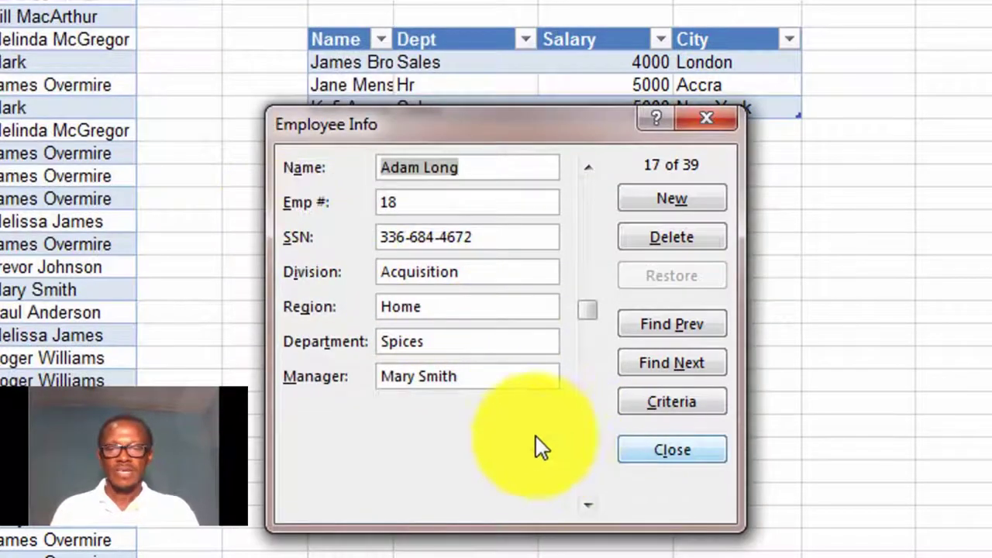
Close the data form, select a cell in the employee table, and reopen the form at record 1 of 39.
left_click(637, 450)
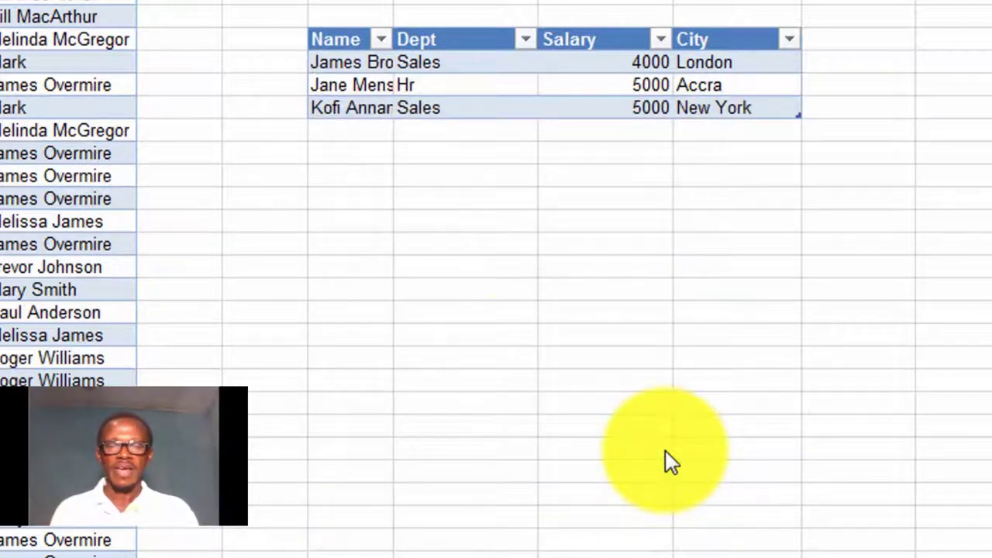
left_click(517, 355)
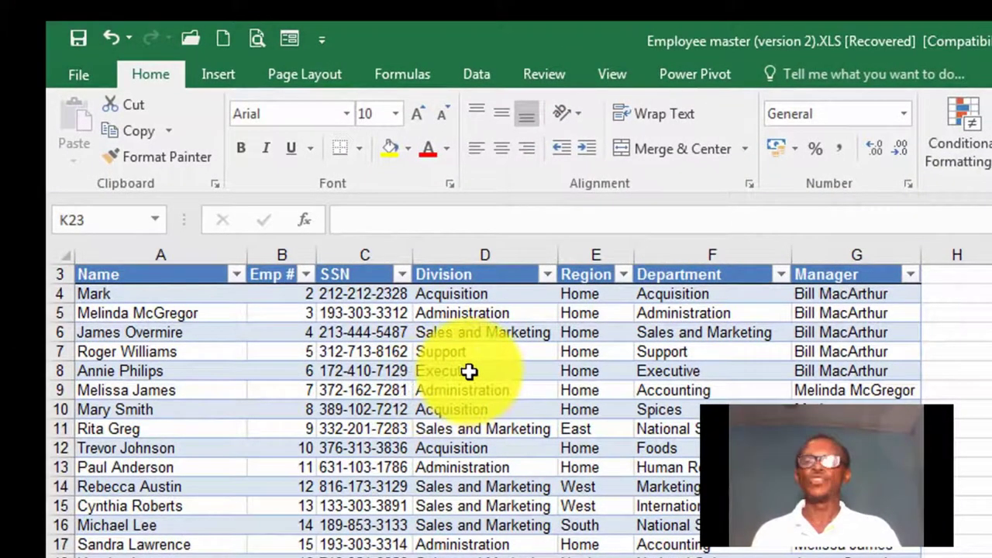
left_click(469, 371)
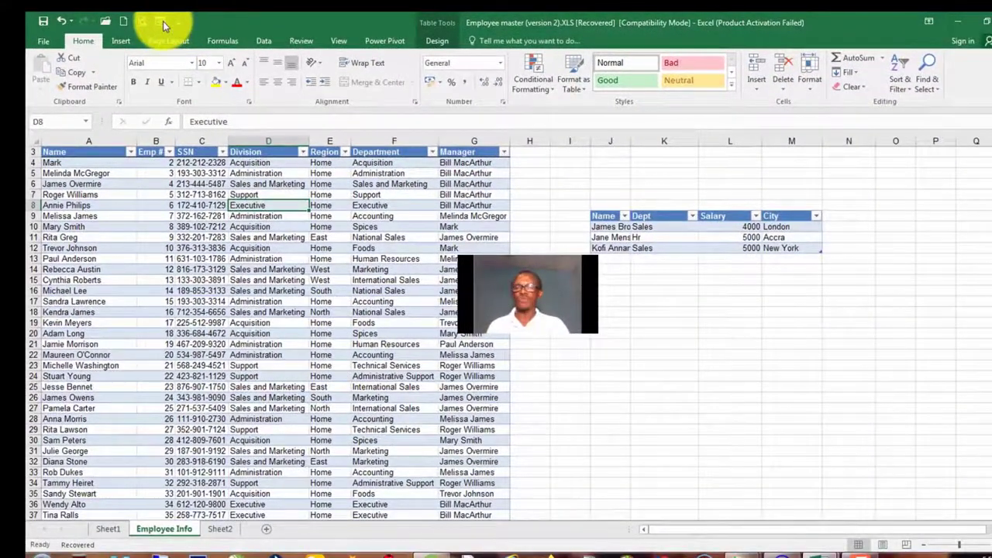
left_click(163, 21)
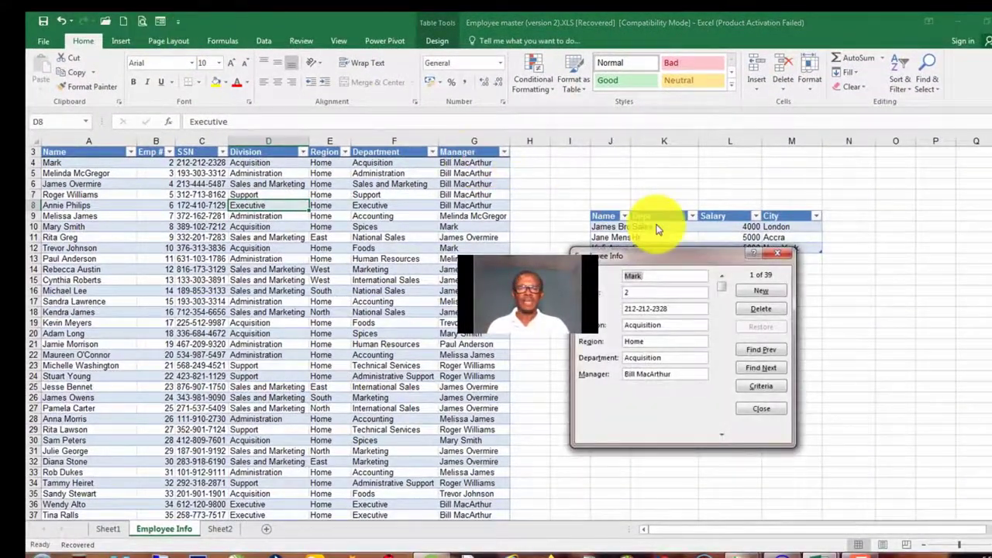